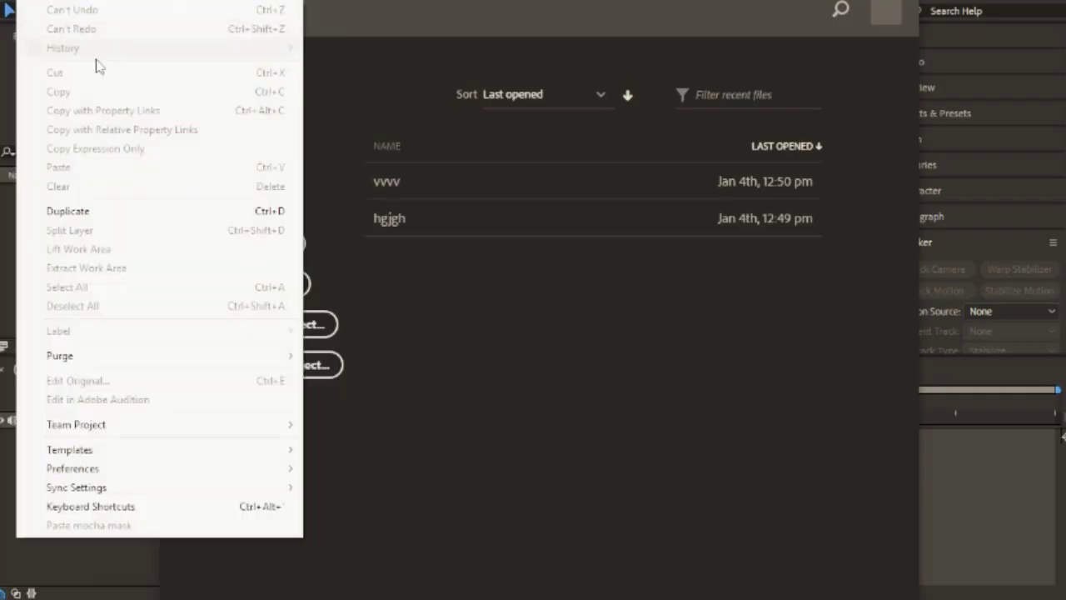
# - Open the recent project vvvv and delete its old layer, composition and footage
pyautogui.click(412, 100)
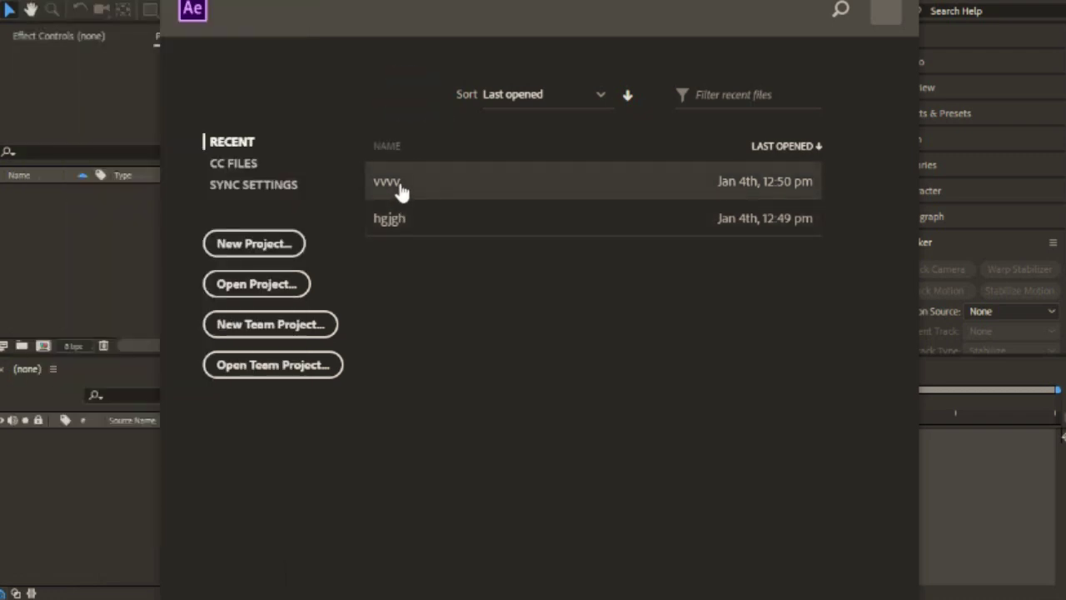
pyautogui.click(407, 187)
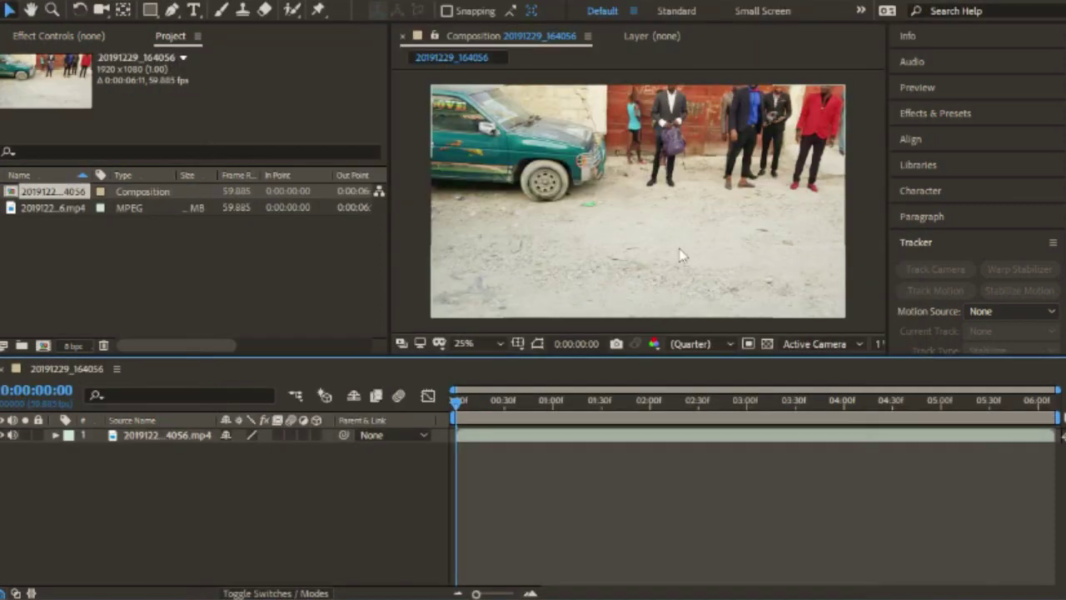
pyautogui.click(556, 435)
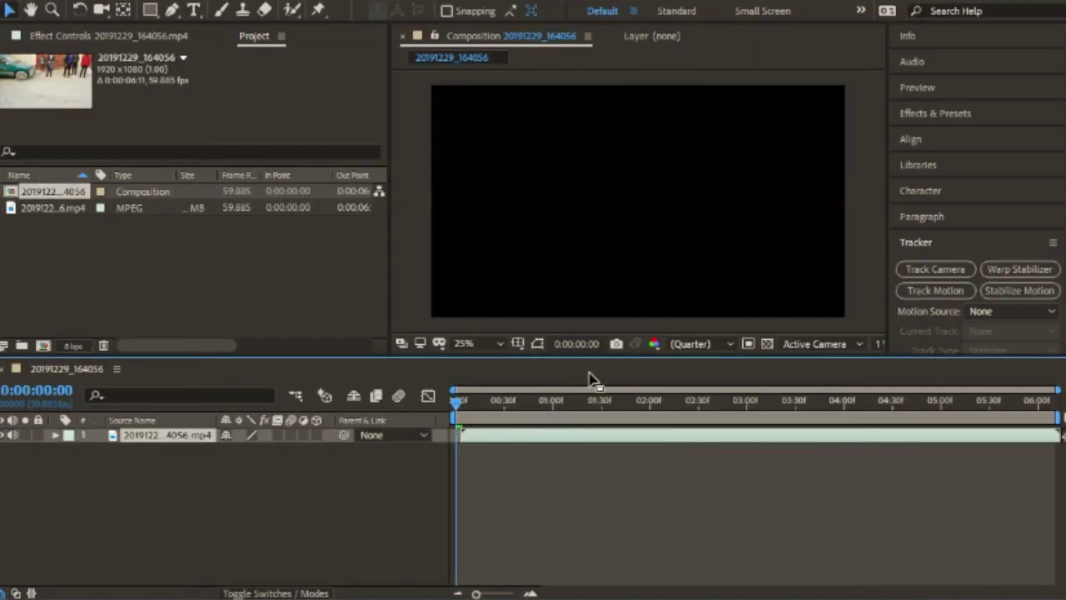
pyautogui.press('Delete')
pyautogui.press('space')
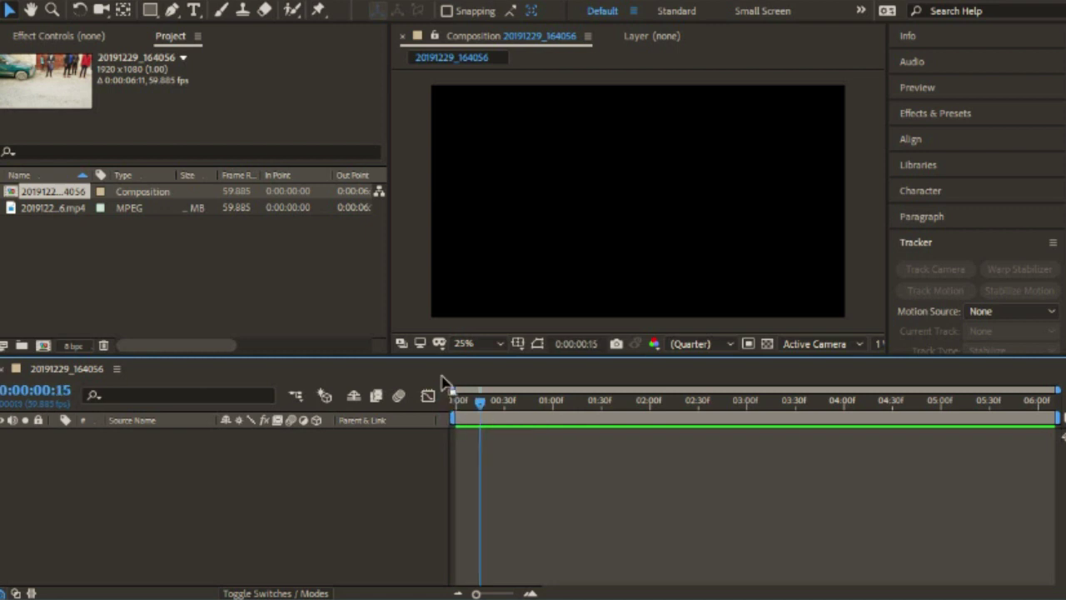
pyautogui.click(81, 193)
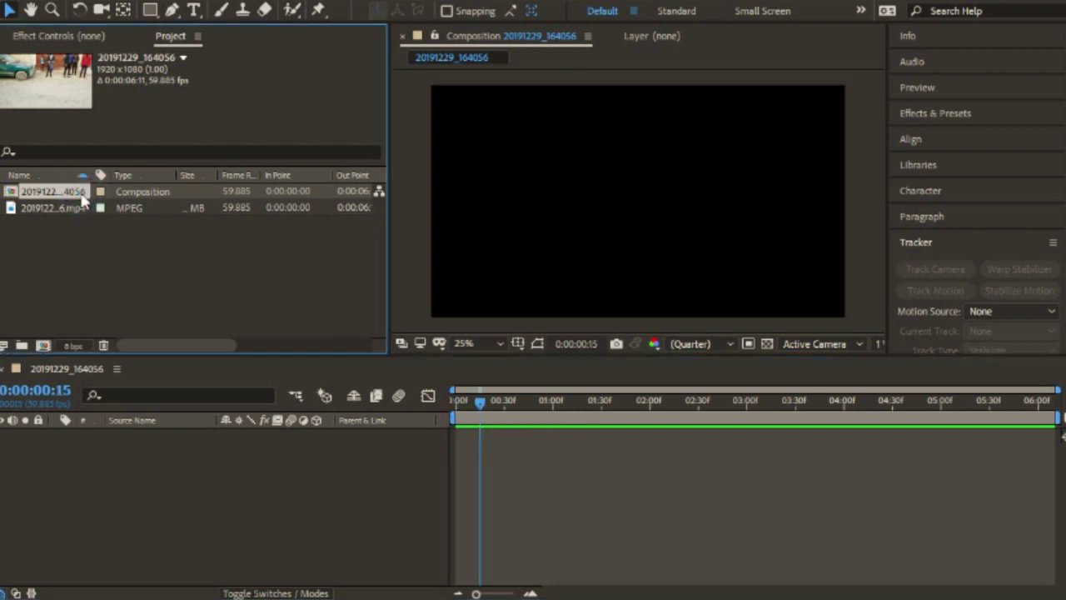
pyautogui.press('Delete')
pyautogui.click(80, 192)
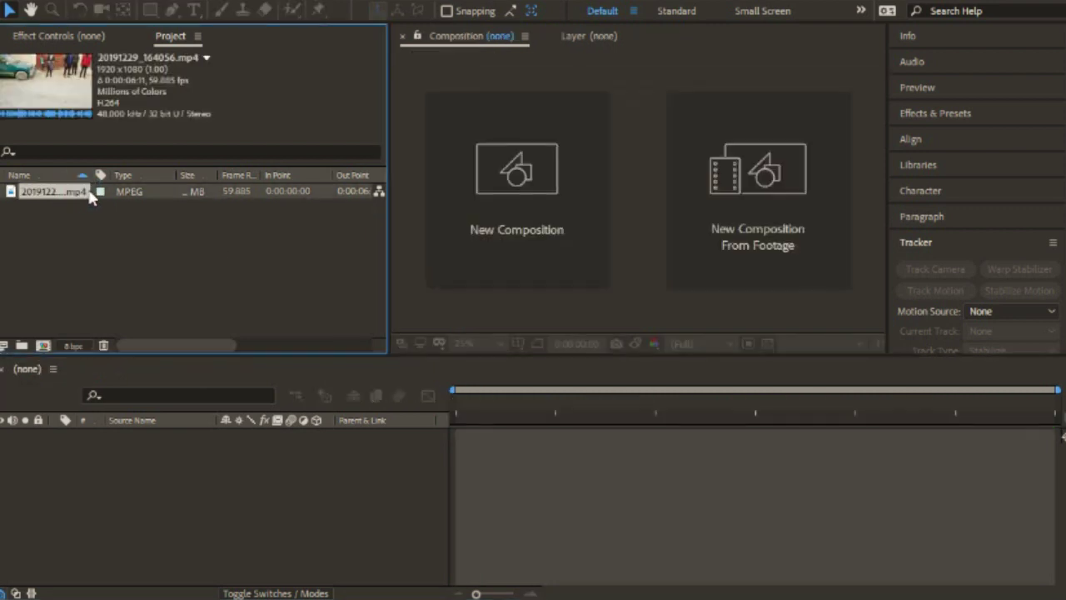
pyautogui.press('Delete')
# - Create a new composition from footage by importing the 20200112_121518 clip
pyautogui.click(704, 160)
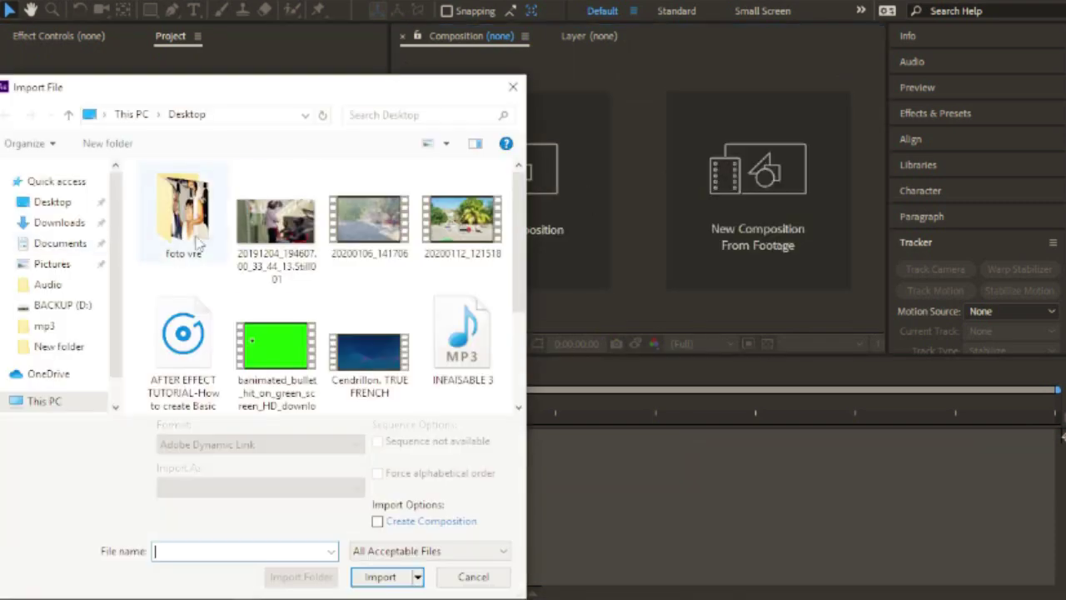
pyautogui.click(456, 223)
pyautogui.click(380, 576)
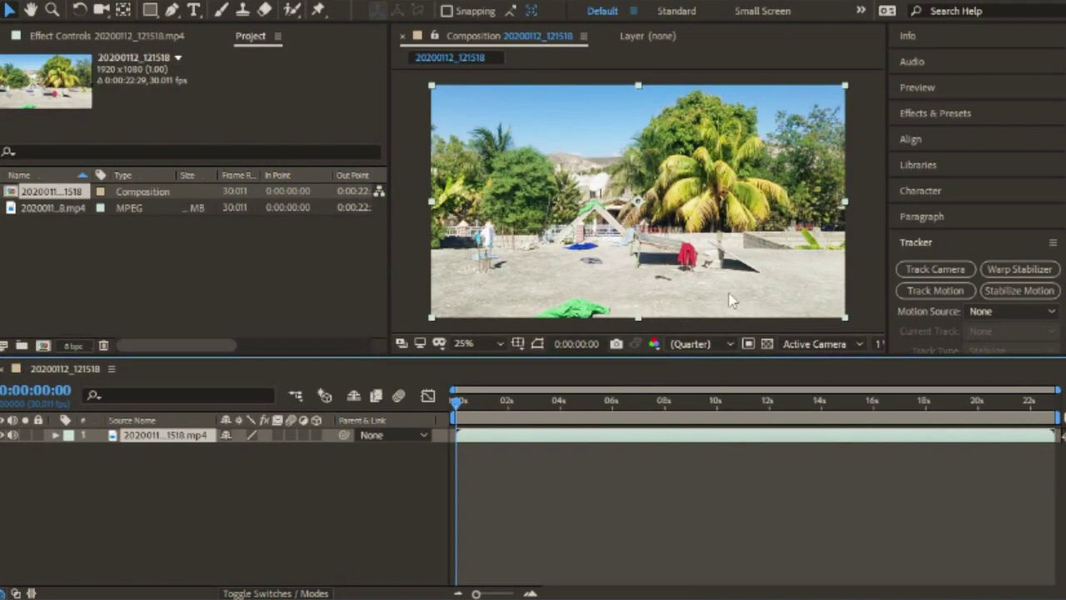
# - Trim the clip's start to about 9 seconds and slide the layer to begin at 0s
pyautogui.moveTo(462, 405); pyautogui.dragTo(648, 405)
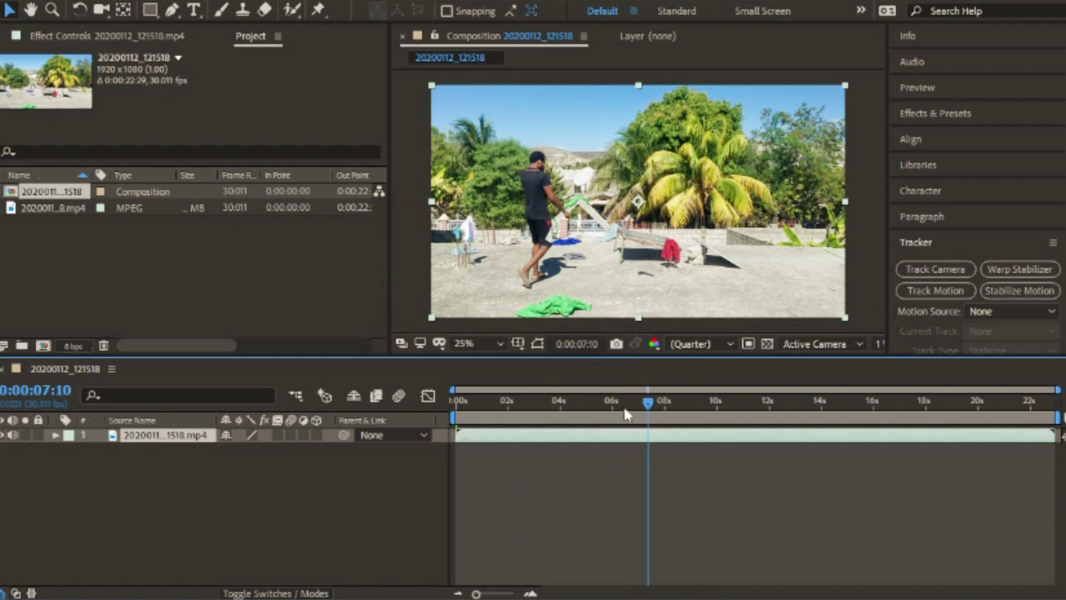
pyautogui.moveTo(649, 403)
pyautogui.mouseDown()
pyautogui.moveTo(737, 412)
pyautogui.moveTo(699, 412)
pyautogui.mouseUp()
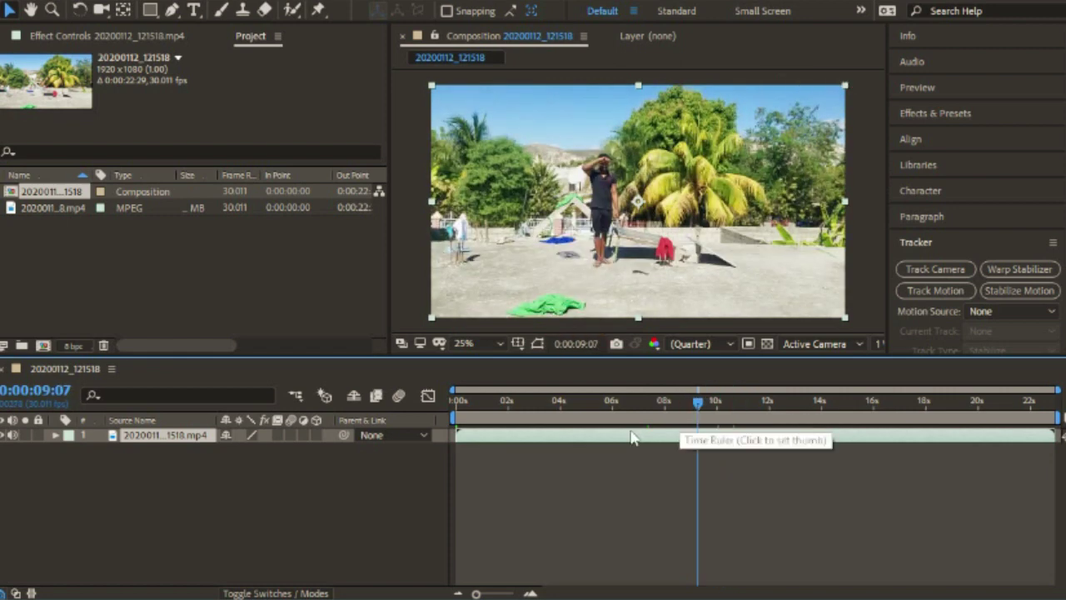
pyautogui.moveTo(459, 435); pyautogui.dragTo(697, 435)
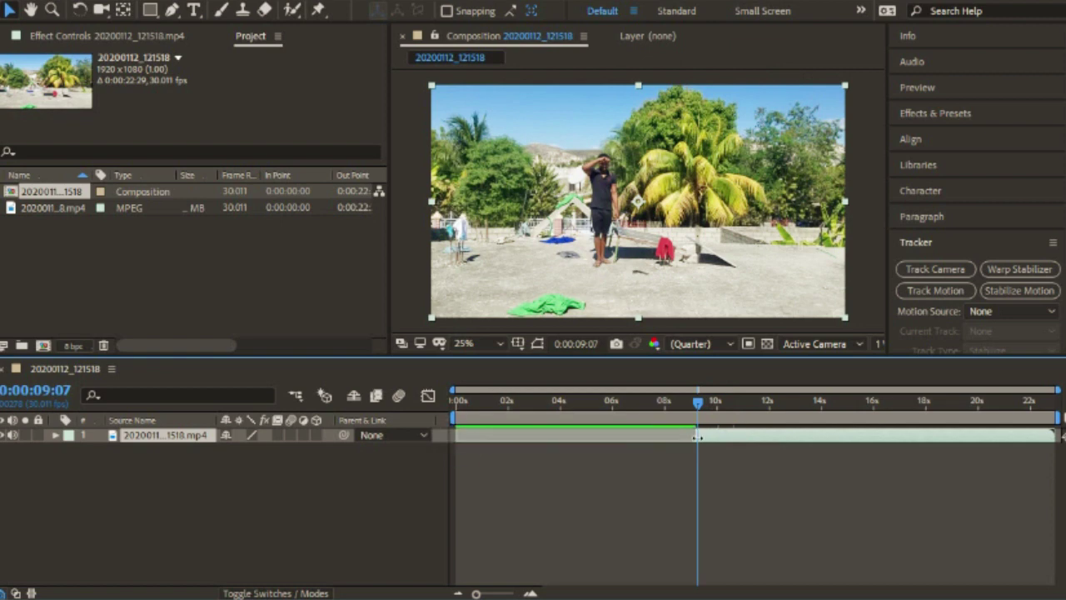
pyautogui.moveTo(774, 435); pyautogui.dragTo(522, 445)
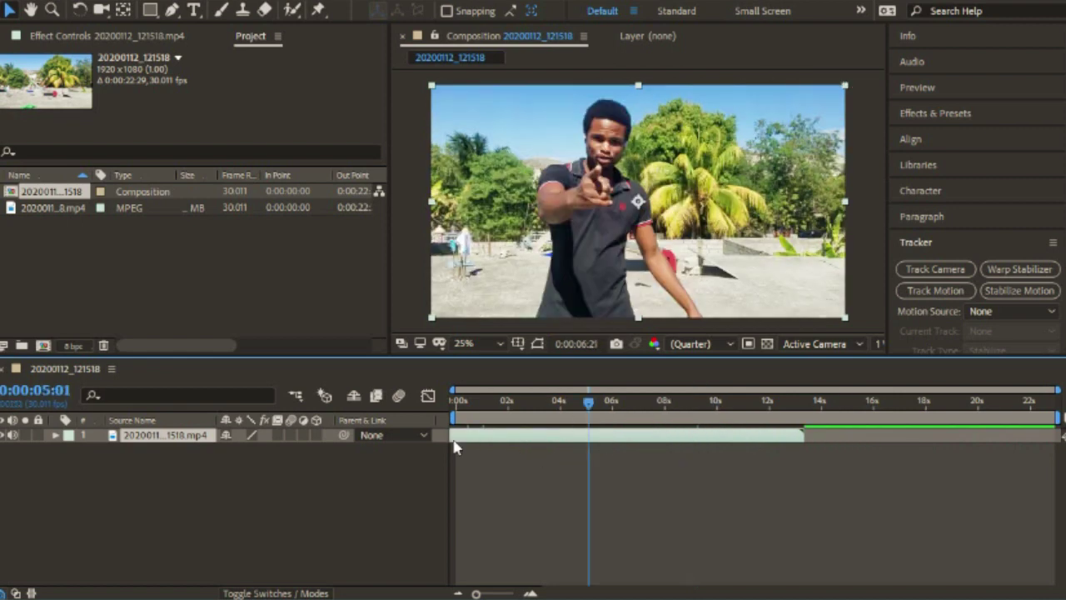
pyautogui.press('Home')
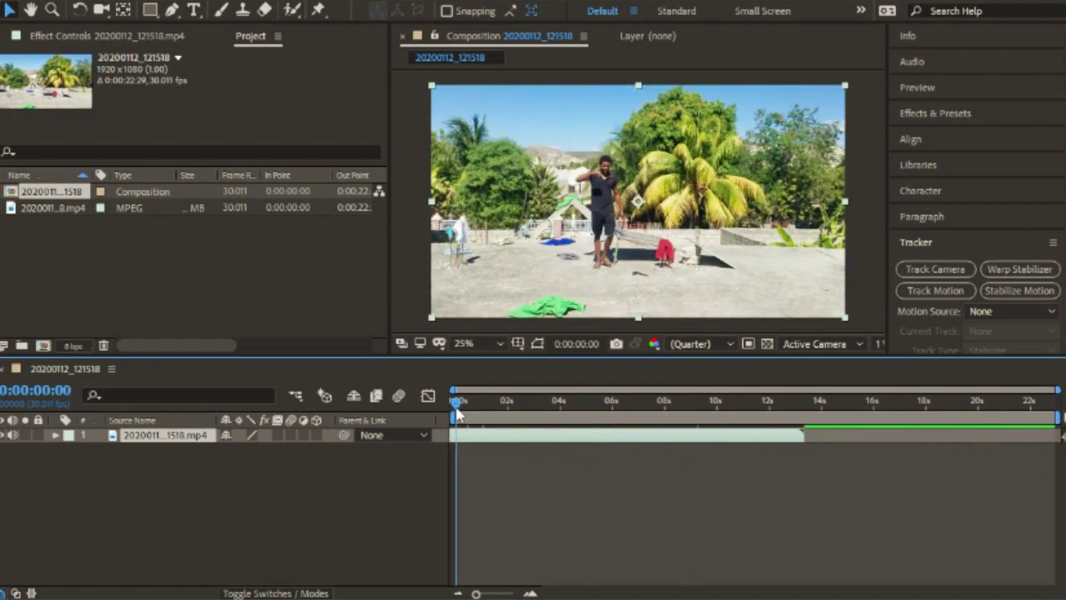
# - Preview the trimmed composition and return to its start
pyautogui.click(472, 439)
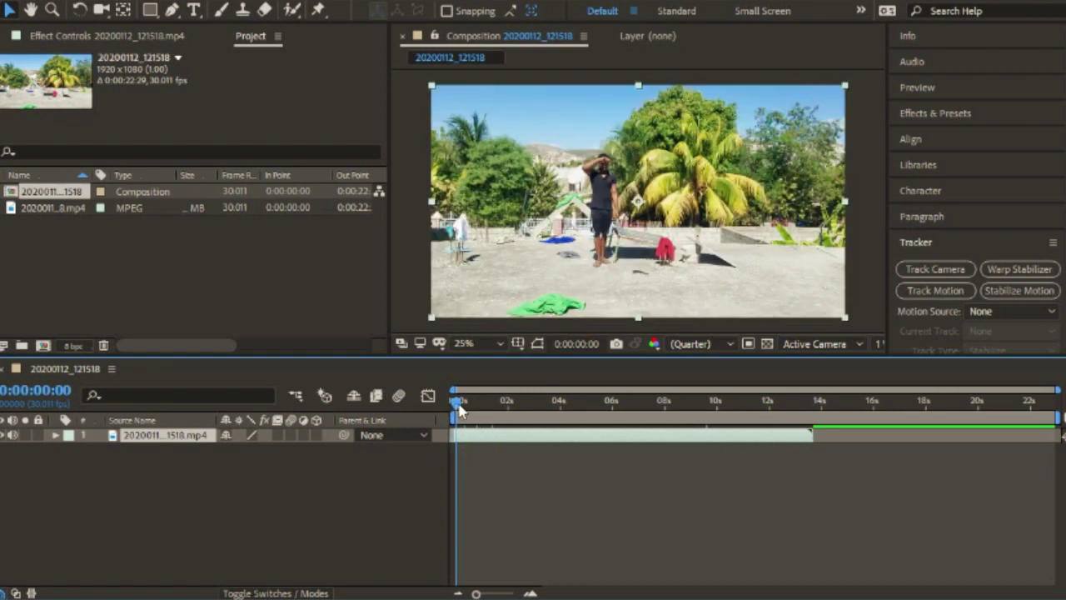
pyautogui.moveTo(459, 403); pyautogui.dragTo(444, 405)
pyautogui.press('space')
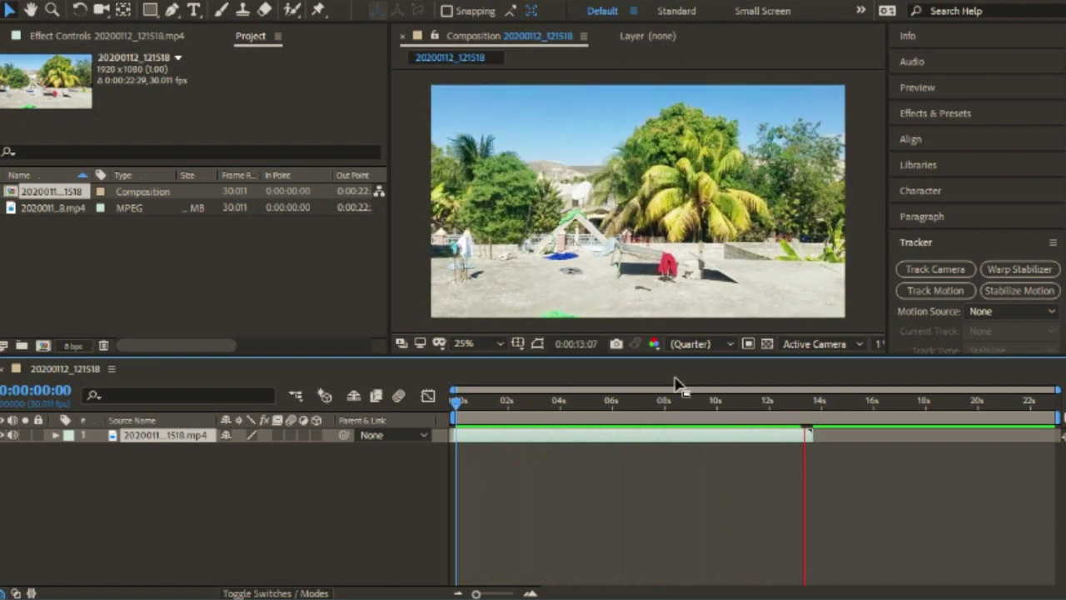
pyautogui.press('space')
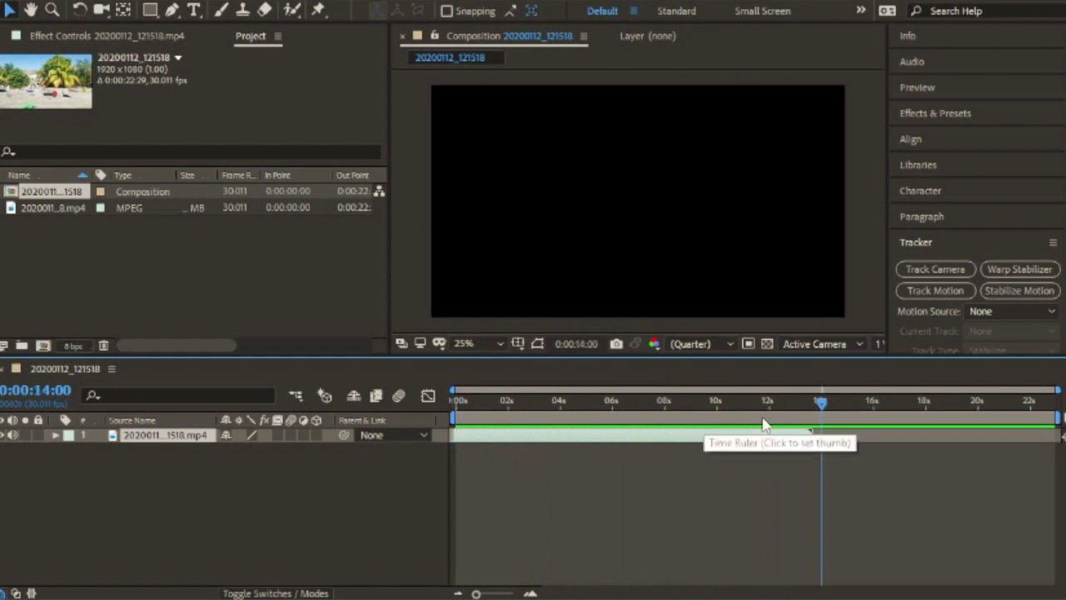
pyautogui.moveTo(821, 404); pyautogui.dragTo(452, 430)
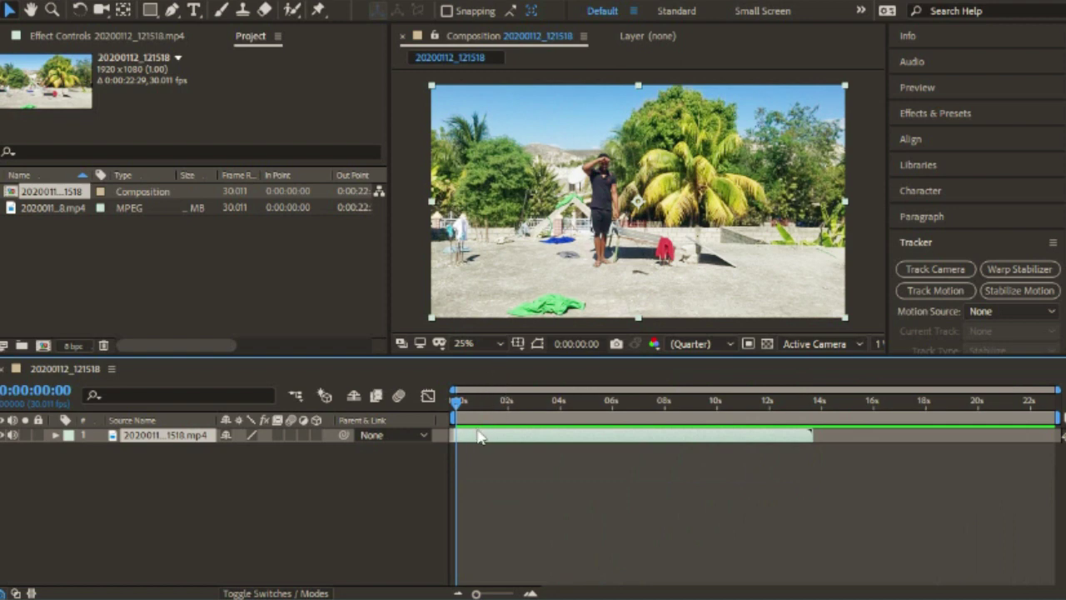
# - Run Track Camera on the clip so the 3D Camera Tracker analyzes and solves it
pyautogui.click(921, 275)
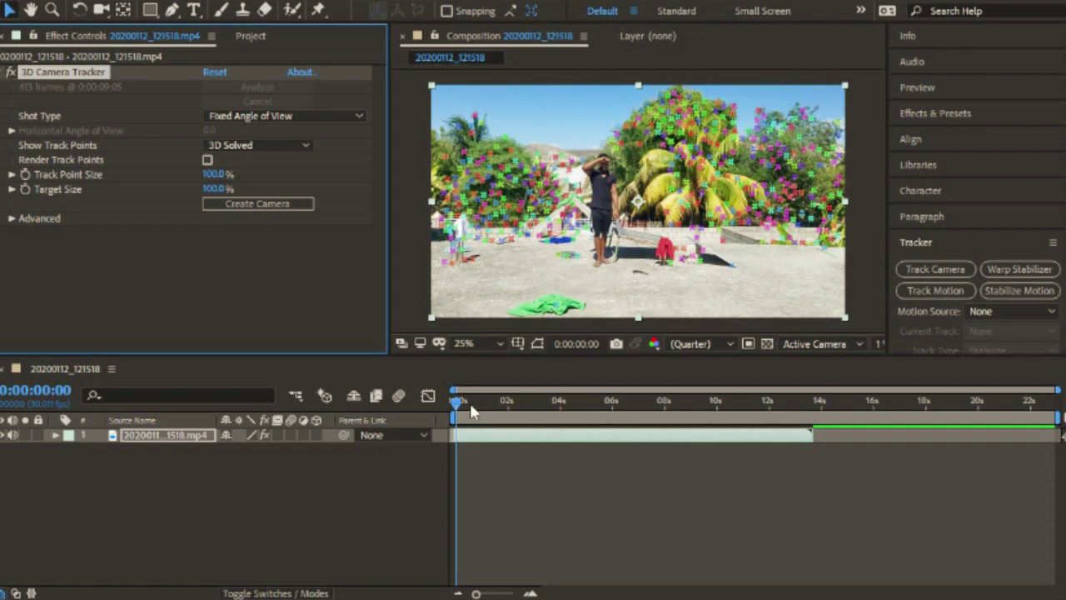
# - Near 6 seconds, select a ground target of track points and open its tracker context menu
pyautogui.moveTo(471, 410); pyautogui.dragTo(643, 429)
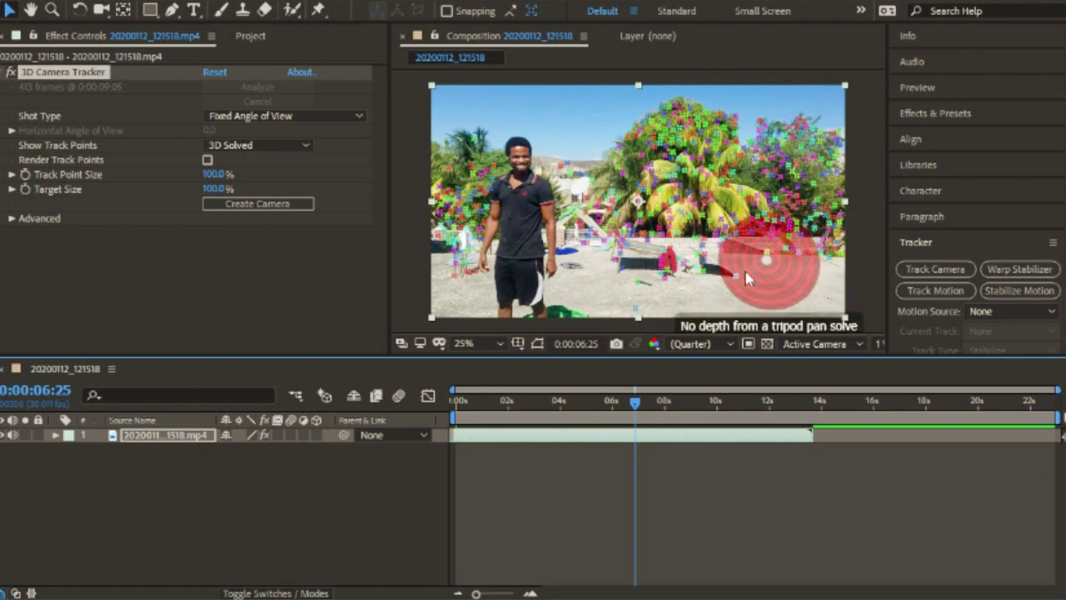
pyautogui.click(679, 289)
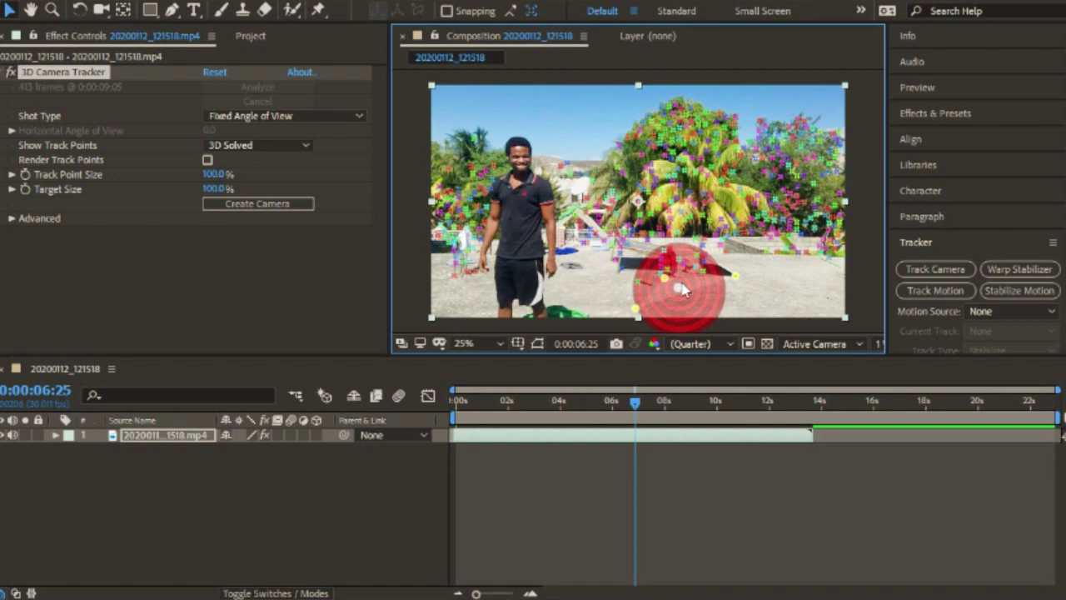
pyautogui.rightClick(681, 289)
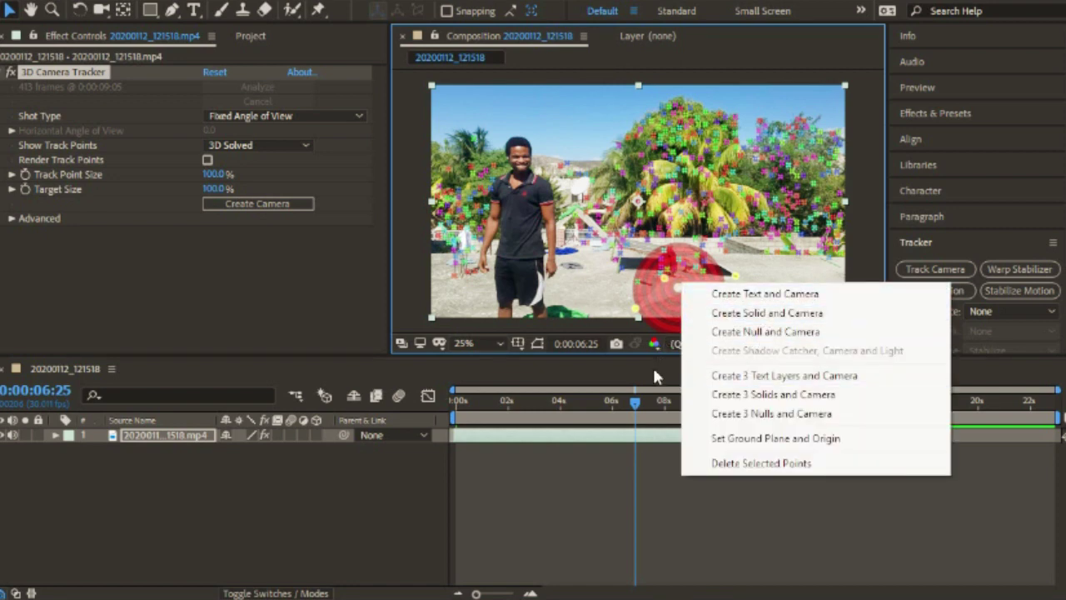
pyautogui.click(642, 403)
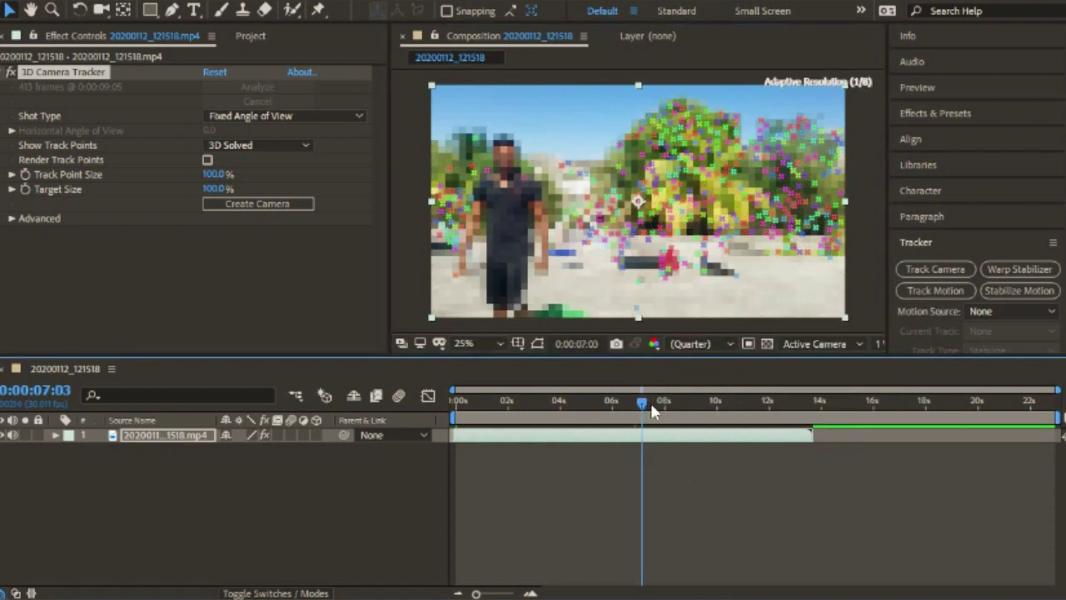
pyautogui.moveTo(654, 410)
pyautogui.mouseDown()
pyautogui.moveTo(558, 417)
pyautogui.moveTo(612, 413)
pyautogui.mouseUp()
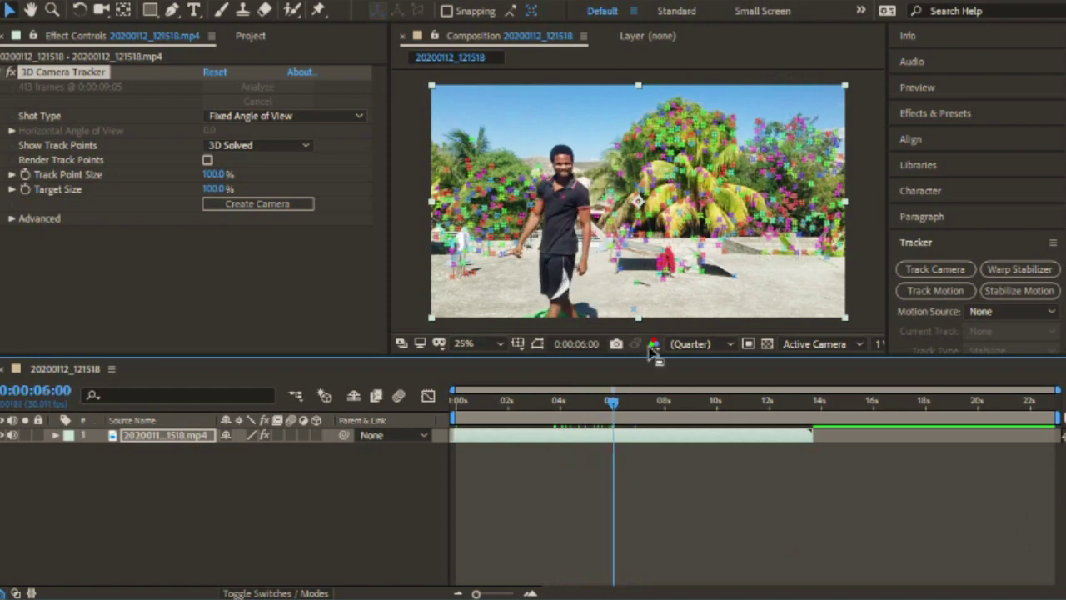
pyautogui.click(696, 283)
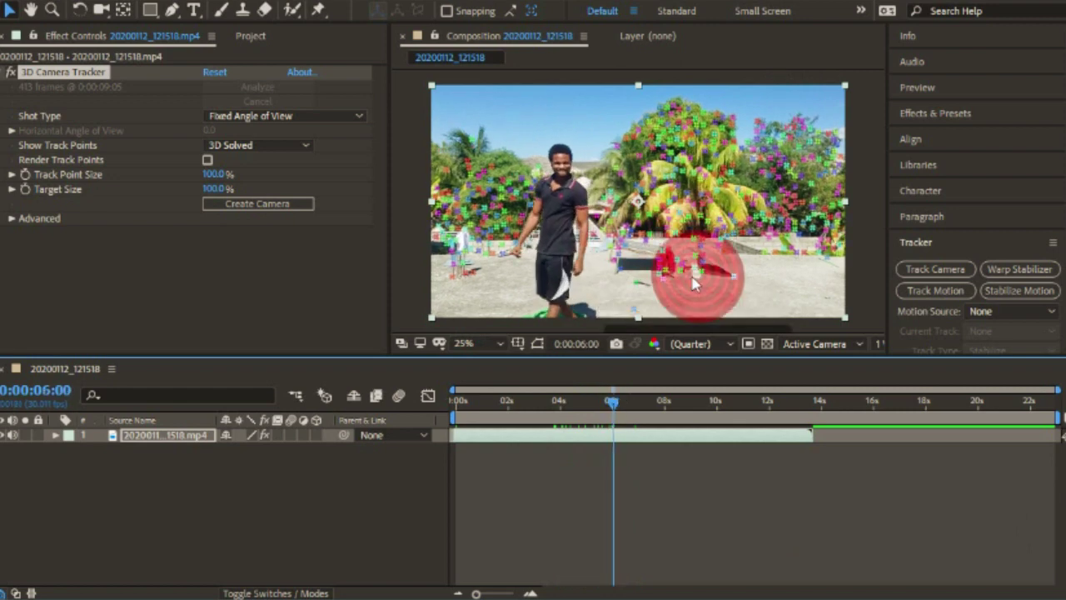
pyautogui.click(693, 284)
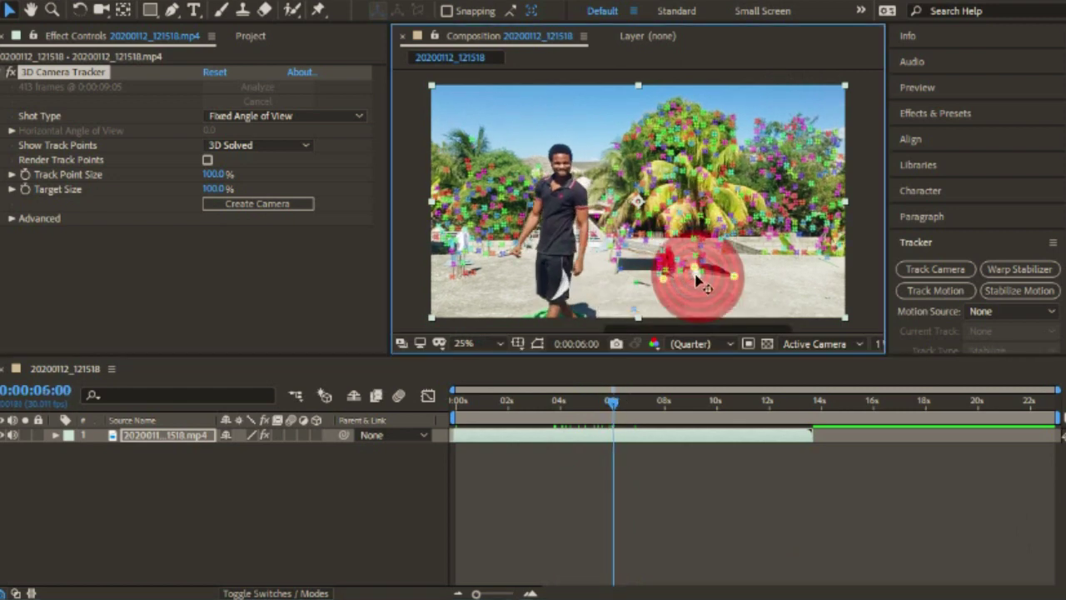
pyautogui.rightClick(696, 278)
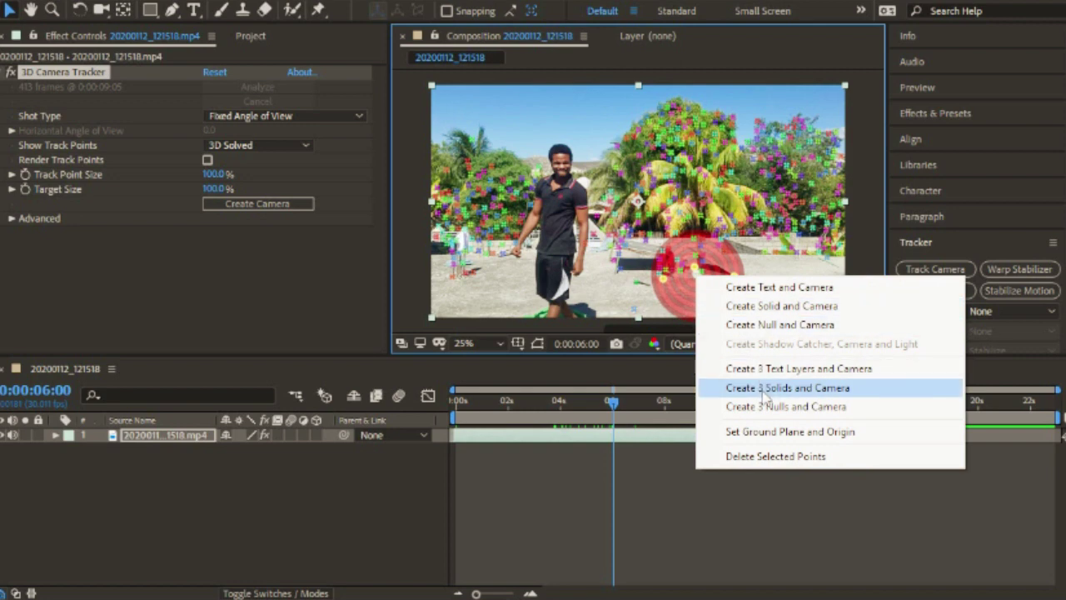
# - Create a tracked solid and camera at the target, then park at 0:00:05:20 with points hidden
pyautogui.click(759, 308)
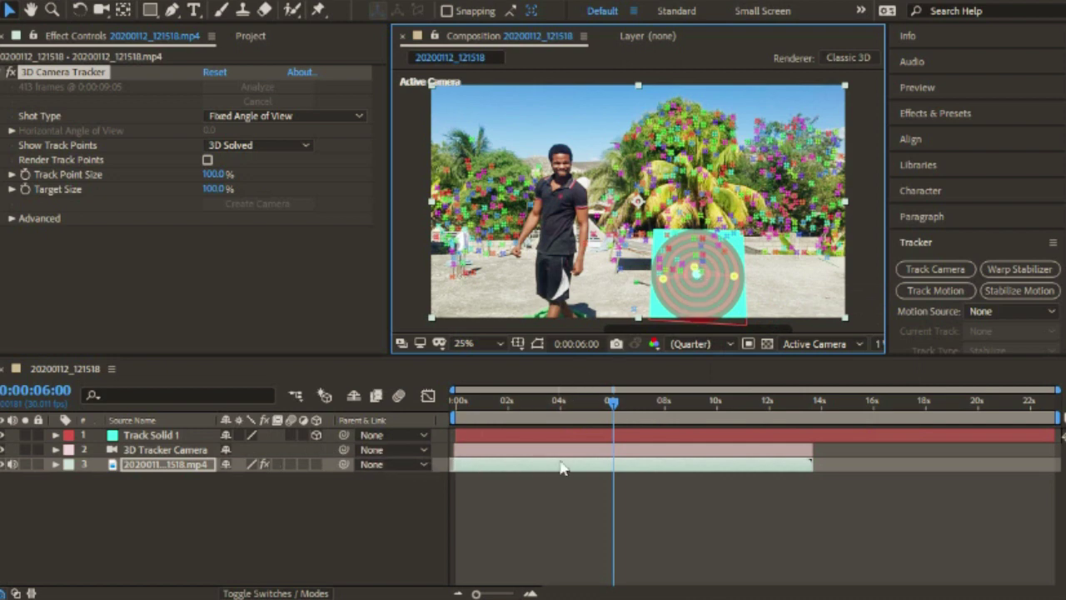
pyautogui.moveTo(614, 403)
pyautogui.mouseDown()
pyautogui.moveTo(443, 406)
pyautogui.moveTo(603, 419)
pyautogui.moveTo(588, 419)
pyautogui.mouseUp()
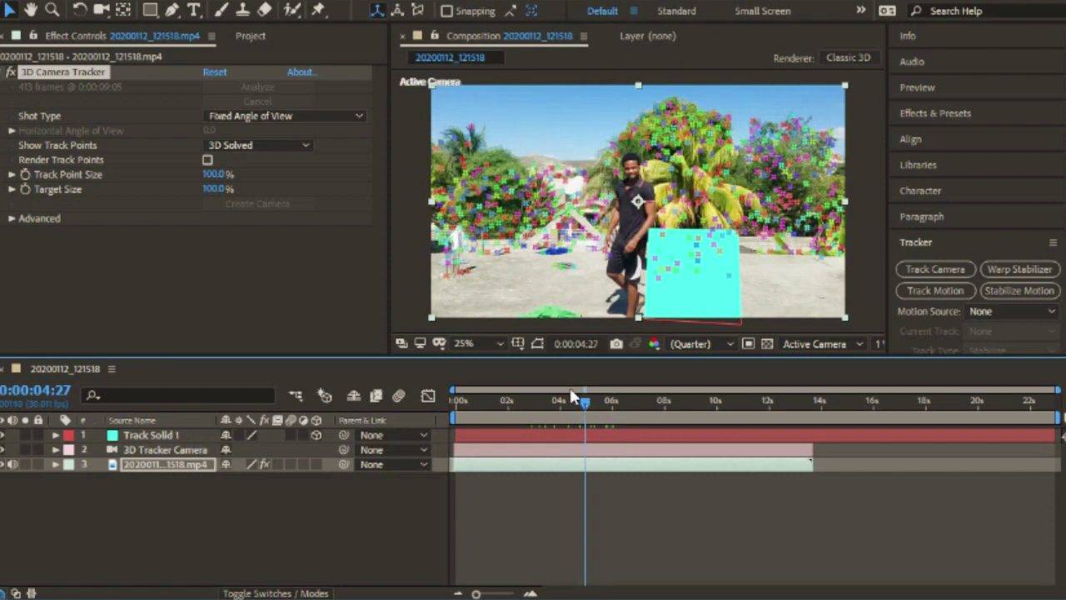
pyautogui.moveTo(586, 408); pyautogui.dragTo(544, 408)
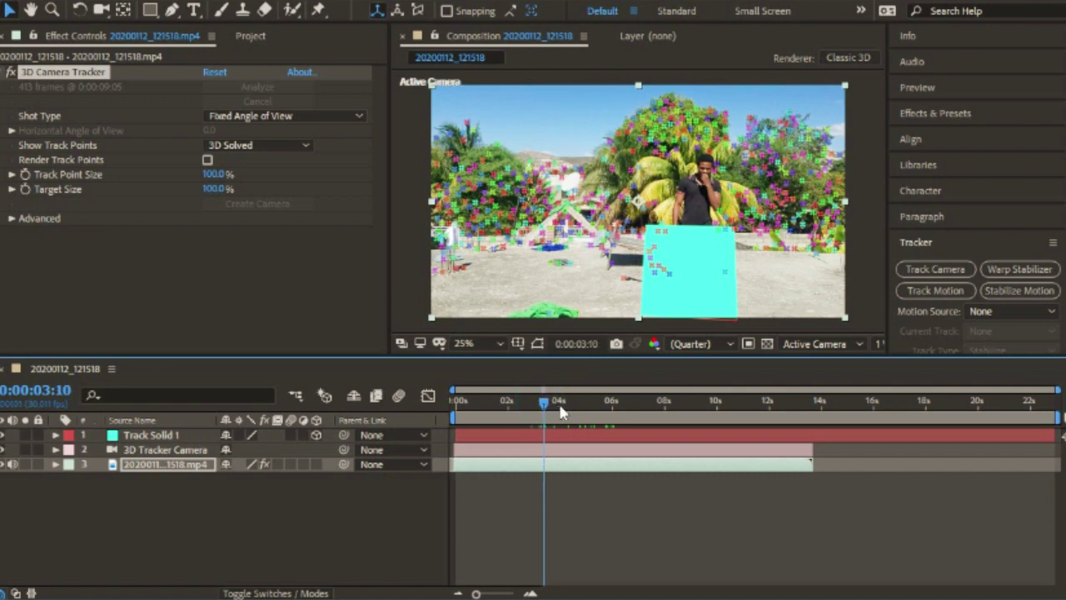
pyautogui.moveTo(541, 407); pyautogui.dragTo(597, 417)
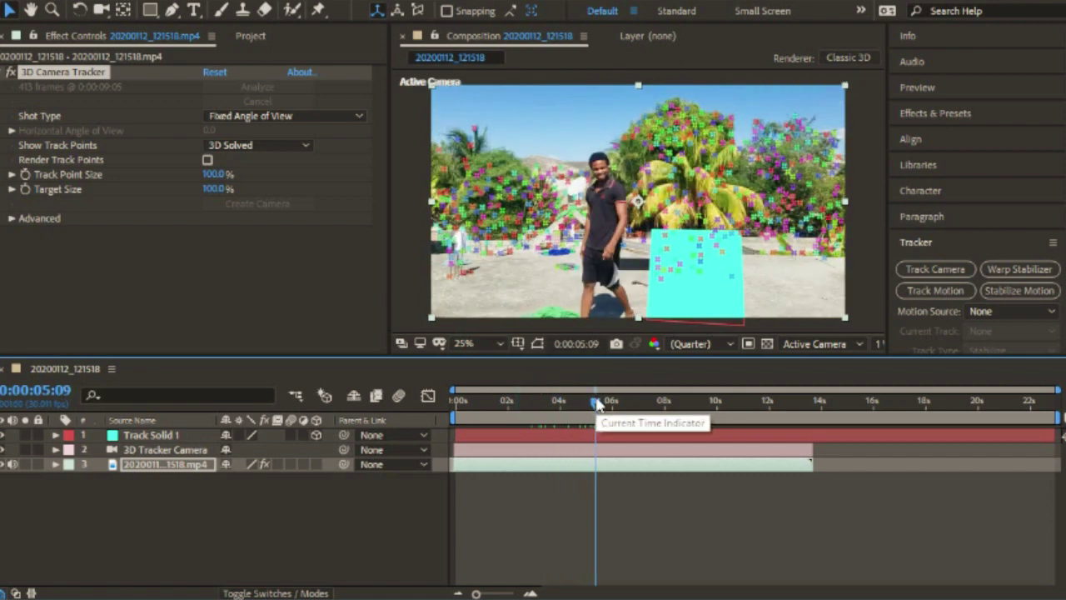
pyautogui.moveTo(597, 405); pyautogui.dragTo(606, 407)
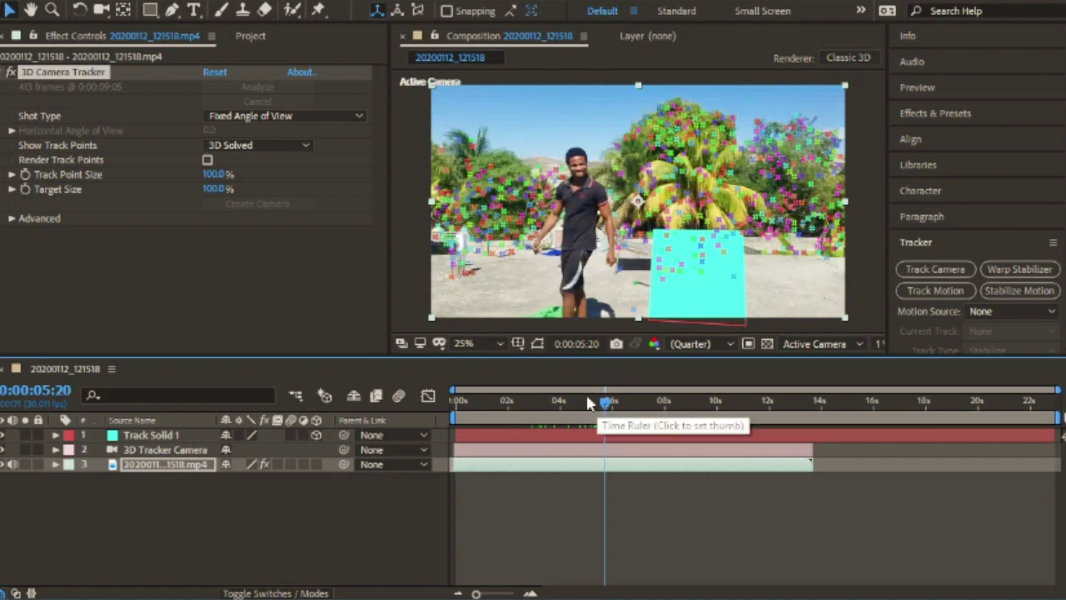
pyautogui.click(606, 482)
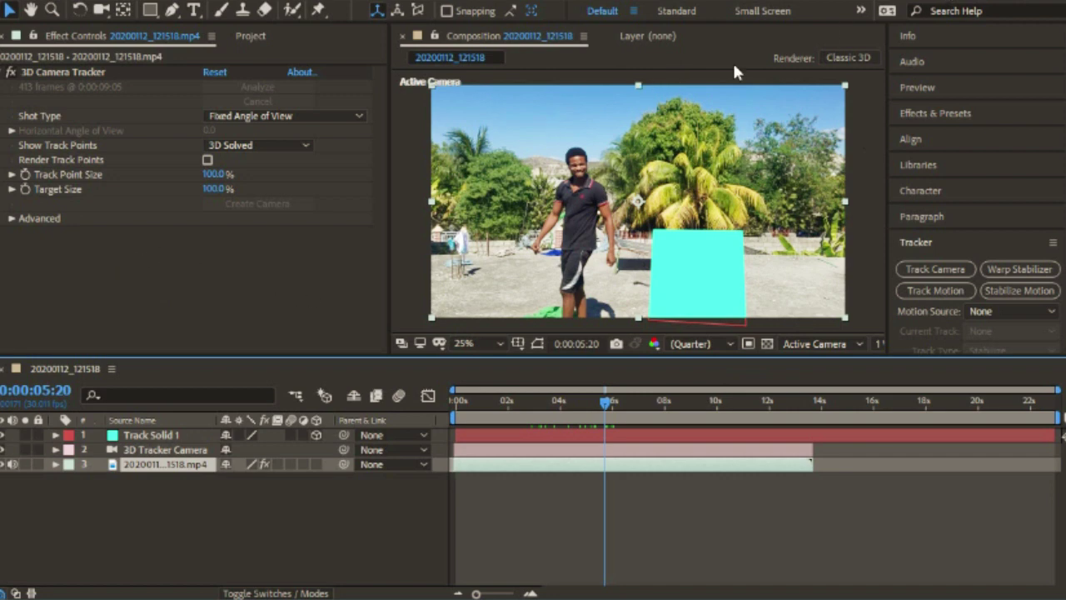
# - Drag 20200112_121518.mp4 from the Project panel into the timeline as the top layer and scrub it
pyautogui.click(251, 36)
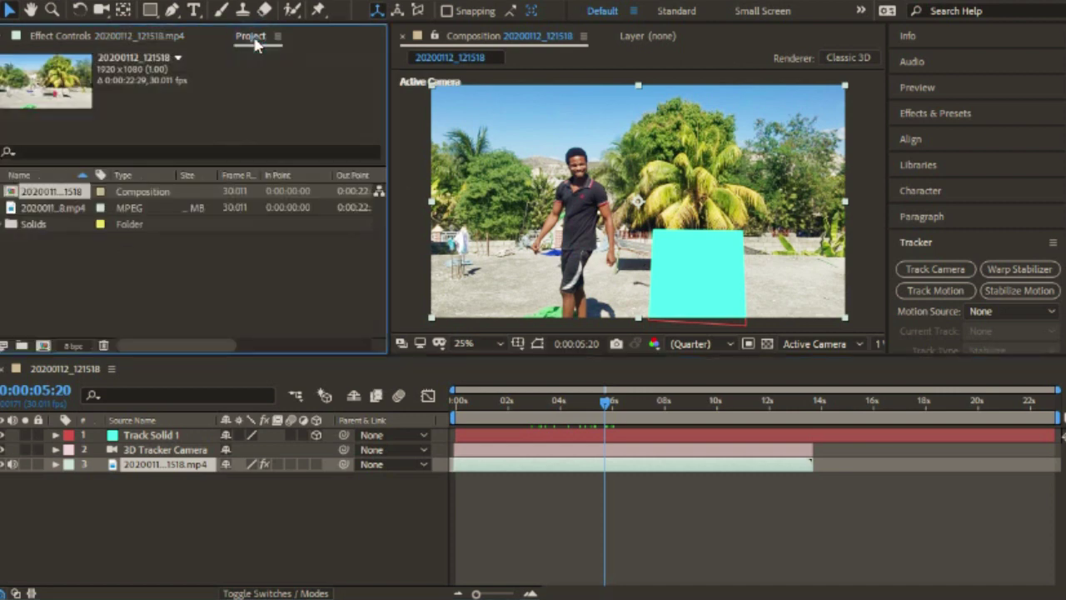
pyautogui.moveTo(46, 208); pyautogui.dragTo(163, 436)
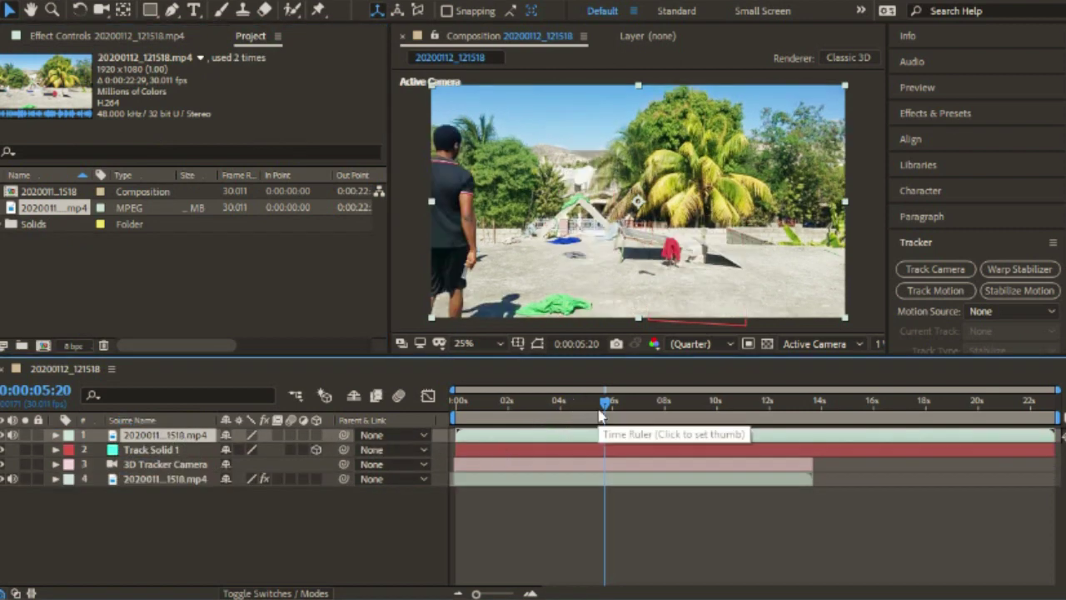
pyautogui.moveTo(606, 402); pyautogui.dragTo(512, 402)
pyautogui.moveTo(638, 402)
pyautogui.mouseDown()
pyautogui.moveTo(725, 410)
pyautogui.moveTo(701, 406)
pyautogui.mouseUp()
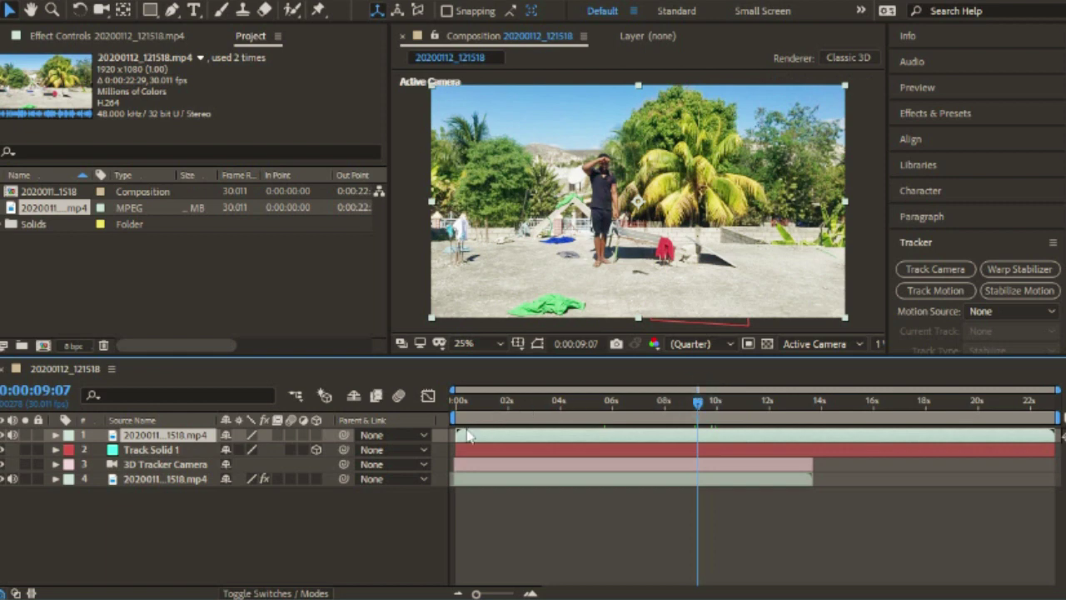
# - Trim layer 1's in-point to about 0:00:08:25, slide it to 0:00:00:00, then rewind to 0:00:05:18
pyautogui.moveTo(454, 434); pyautogui.dragTo(685, 441)
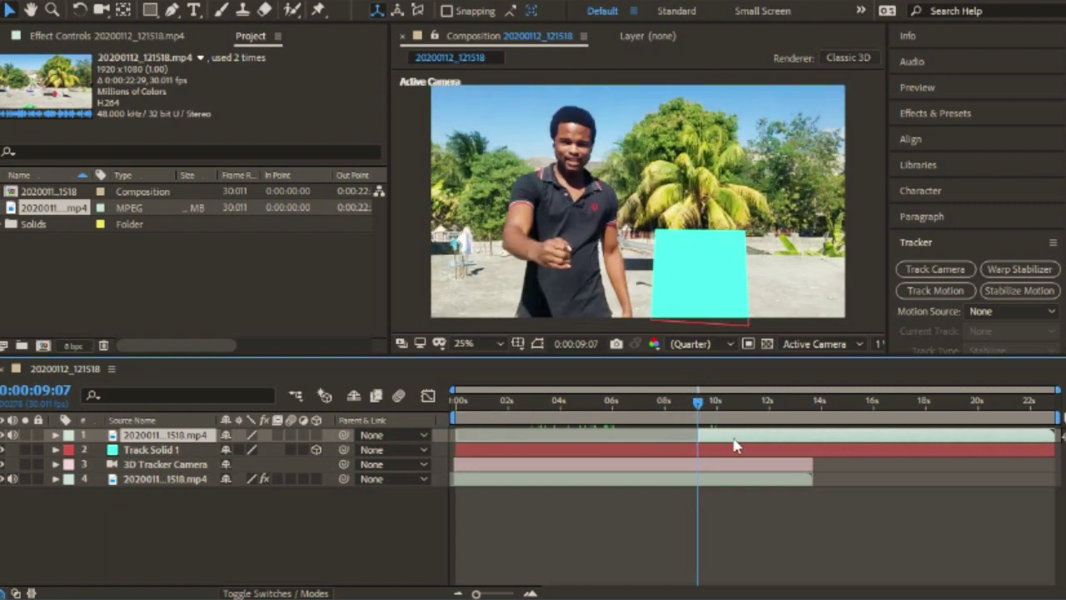
pyautogui.moveTo(733, 442)
pyautogui.mouseDown()
pyautogui.moveTo(461, 440)
pyautogui.moveTo(496, 446)
pyautogui.moveTo(485, 441)
pyautogui.mouseUp()
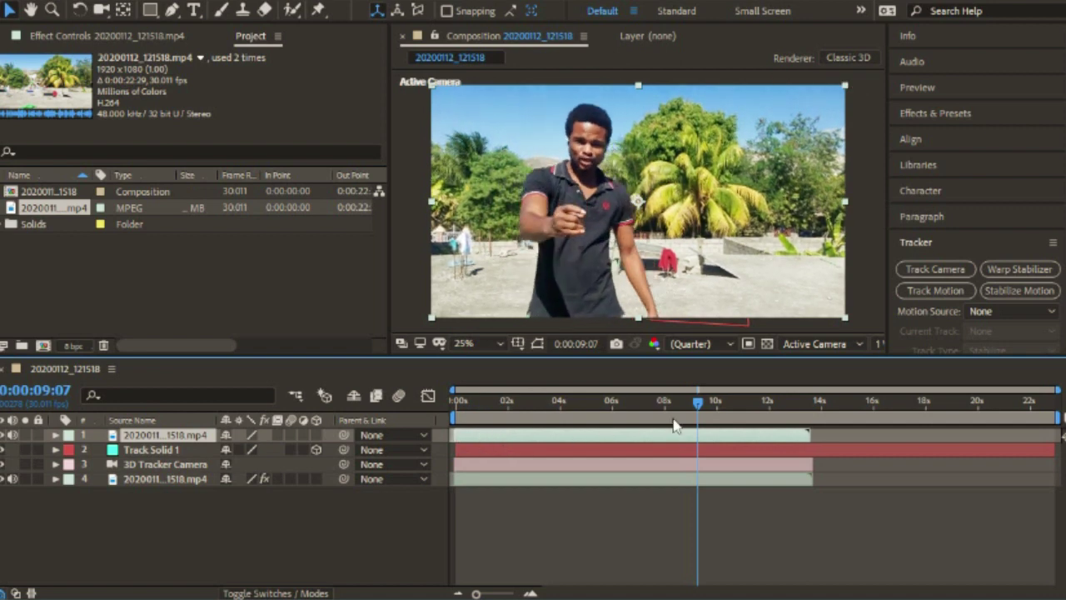
pyautogui.moveTo(700, 415)
pyautogui.mouseDown()
pyautogui.moveTo(457, 419)
pyautogui.moveTo(617, 433)
pyautogui.moveTo(606, 406)
pyautogui.mouseUp()
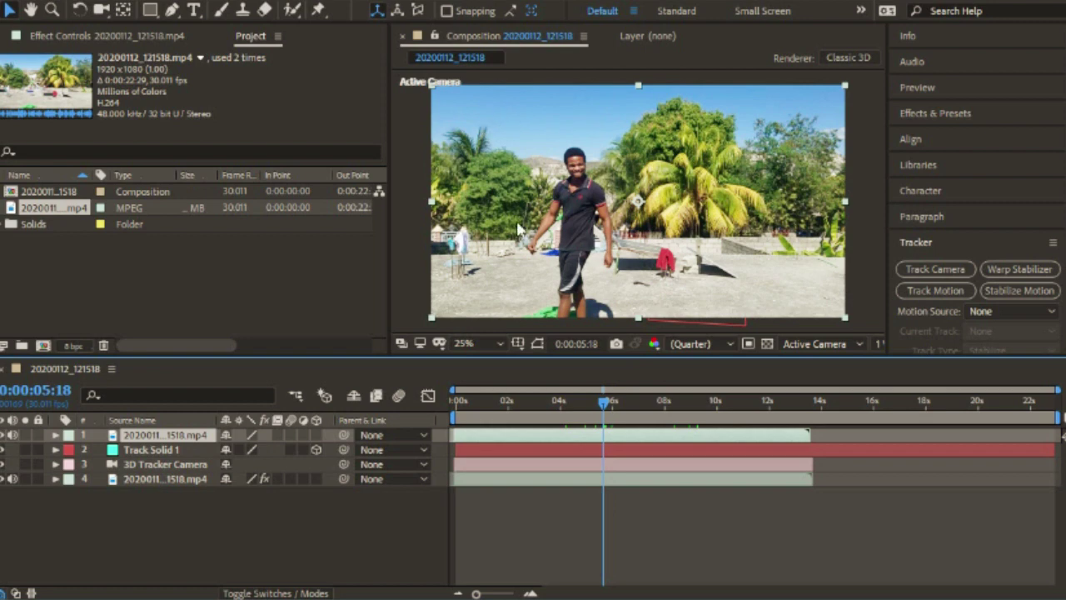
pyautogui.click(606, 441)
pyautogui.click(172, 10)
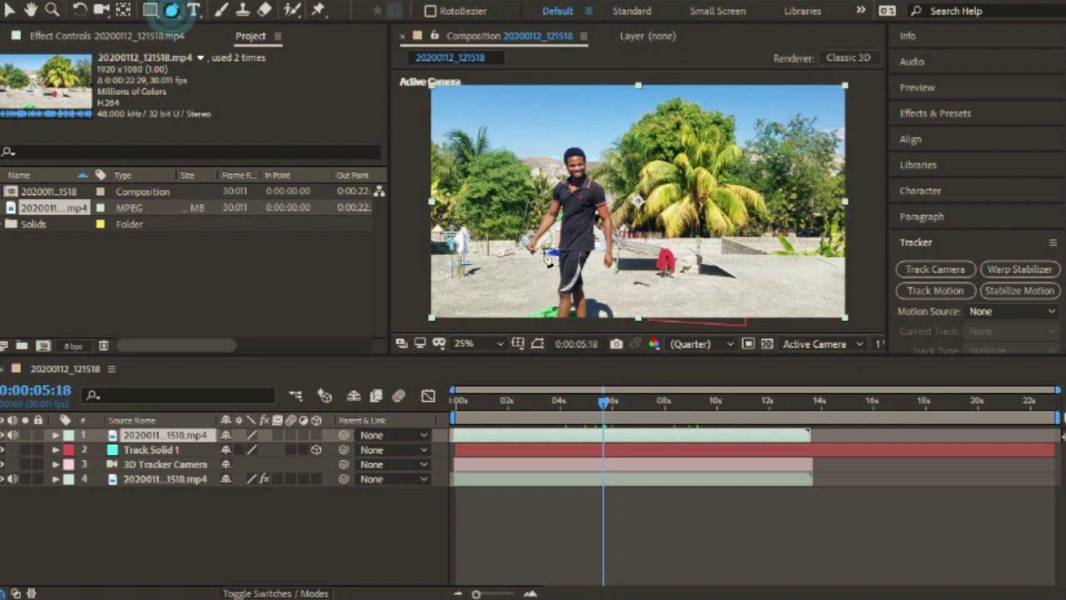
pyautogui.click(560, 321)
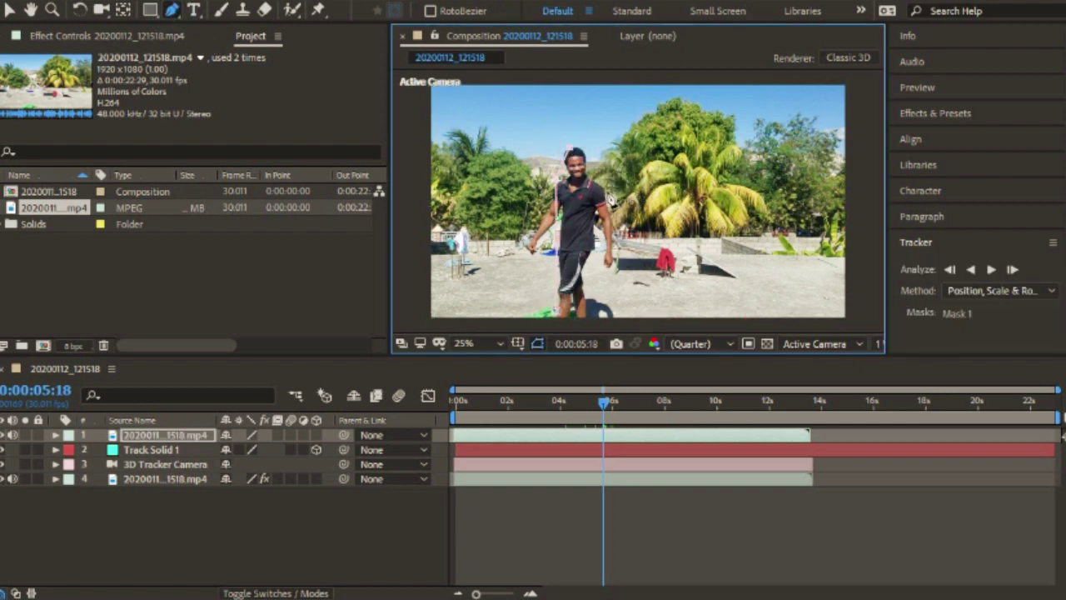
pyautogui.click(608, 188)
pyautogui.click(595, 262)
pyautogui.click(591, 313)
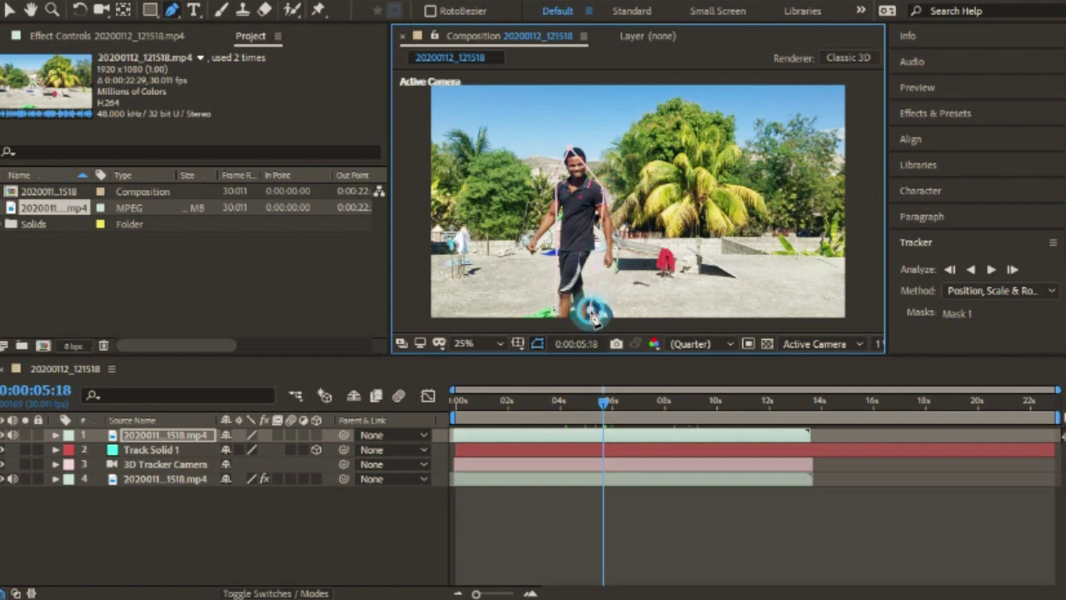
pyautogui.click(559, 318)
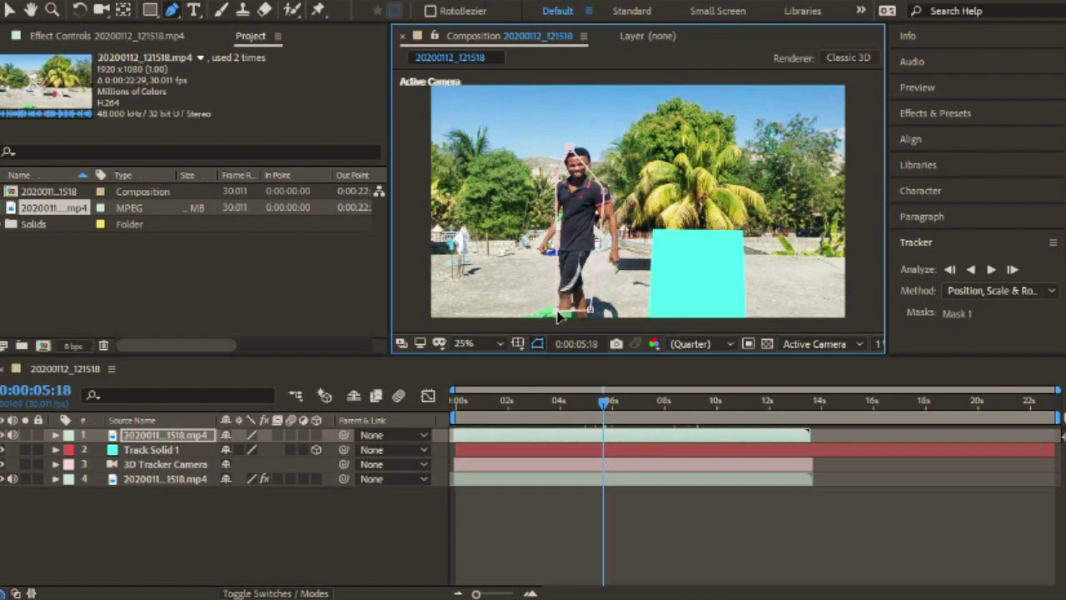
pyautogui.moveTo(604, 401)
pyautogui.mouseDown()
pyautogui.moveTo(571, 405)
pyautogui.moveTo(607, 401)
pyautogui.mouseUp()
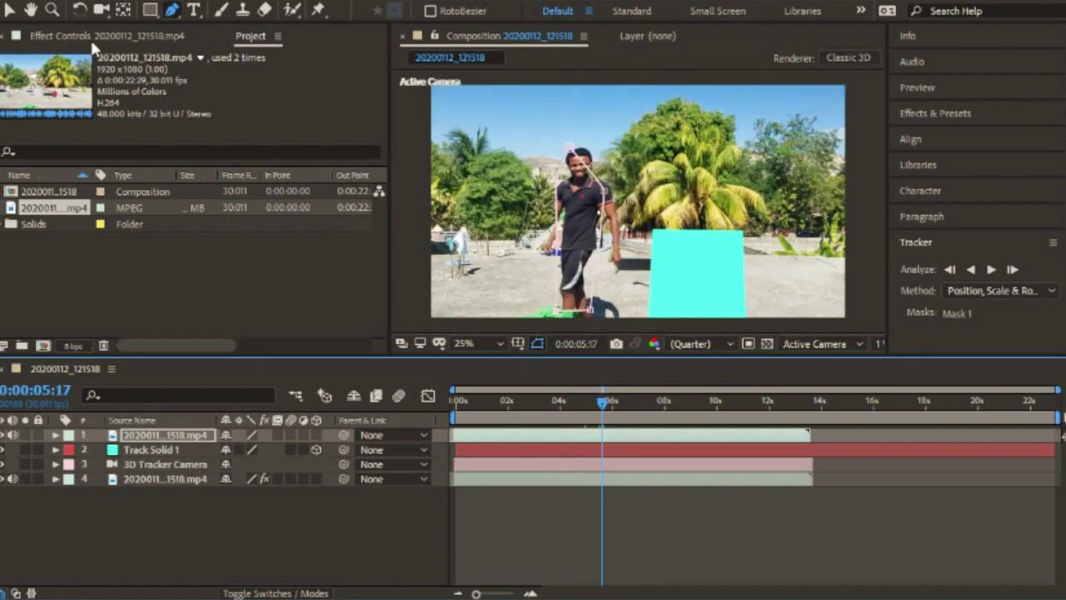
pyautogui.click(47, 5)
pyautogui.click(43, 10)
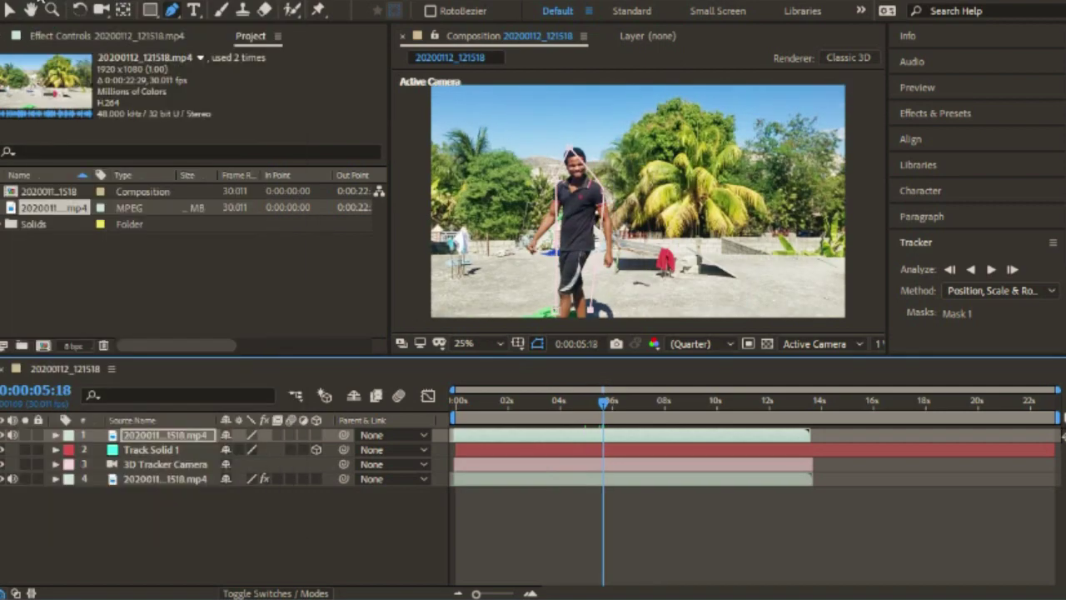
pyautogui.click(46, 5)
pyautogui.click(48, 10)
pyautogui.click(47, 6)
pyautogui.click(43, 10)
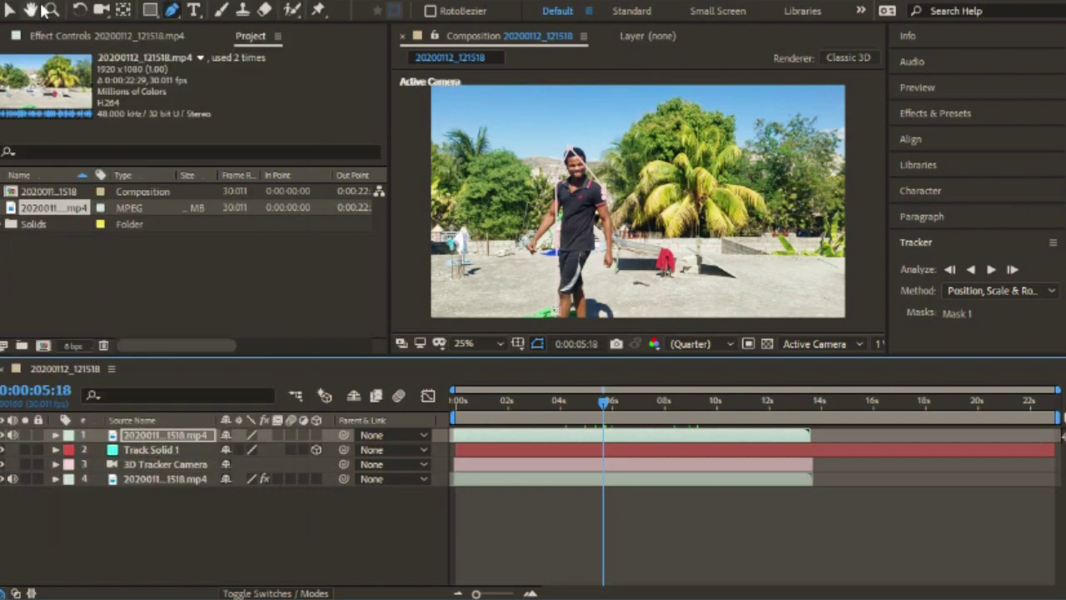
pyautogui.click(46, 5)
pyautogui.click(44, 10)
pyautogui.click(46, 5)
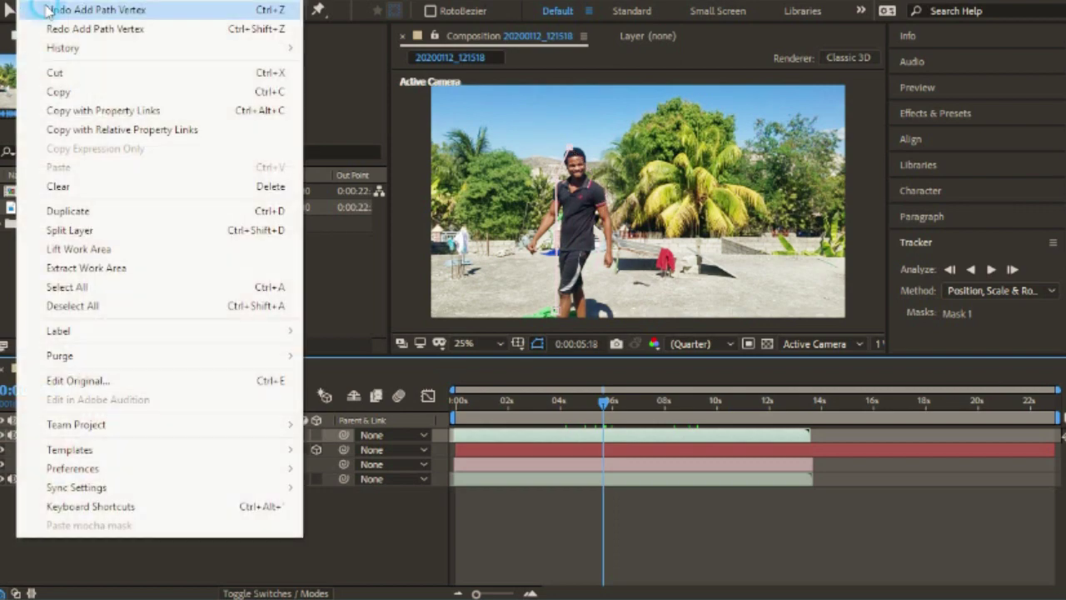
pyautogui.click(47, 10)
pyautogui.click(47, 5)
pyautogui.click(47, 10)
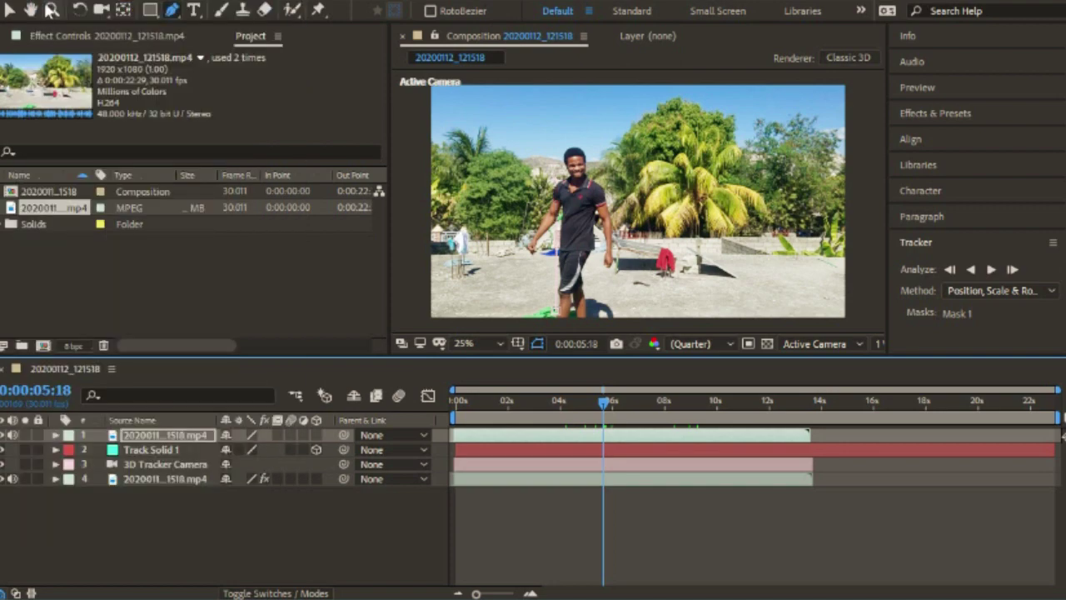
pyautogui.click(46, 6)
pyautogui.click(44, 10)
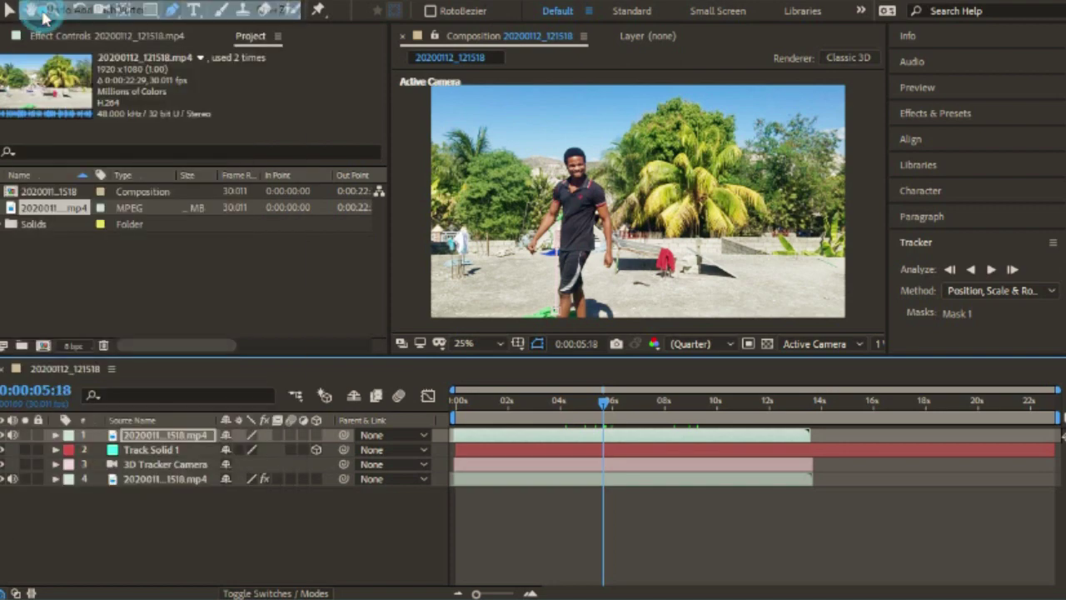
pyautogui.click(47, 5)
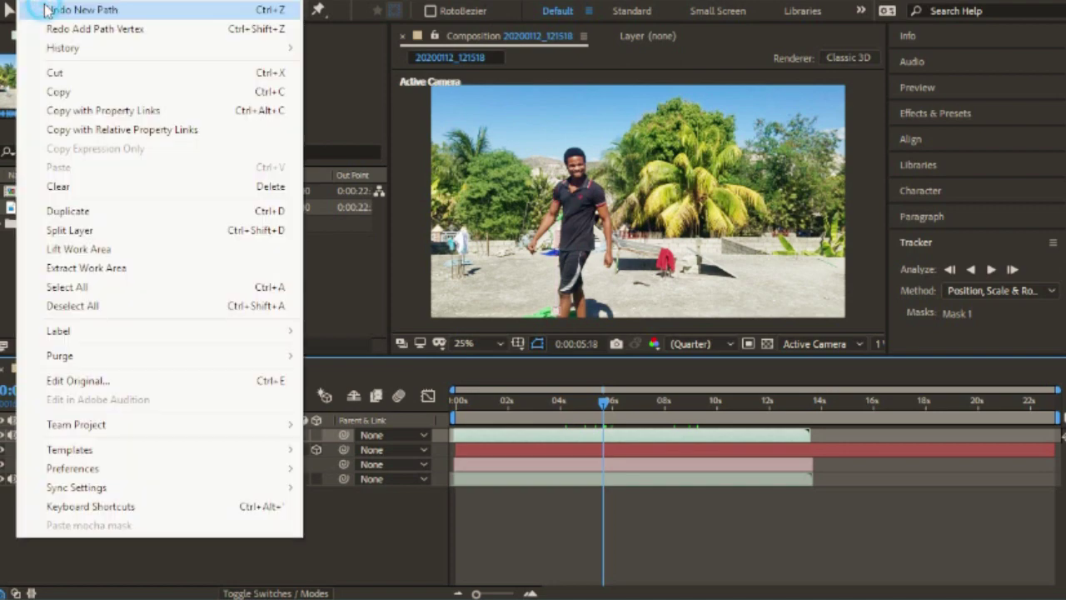
pyautogui.click(46, 10)
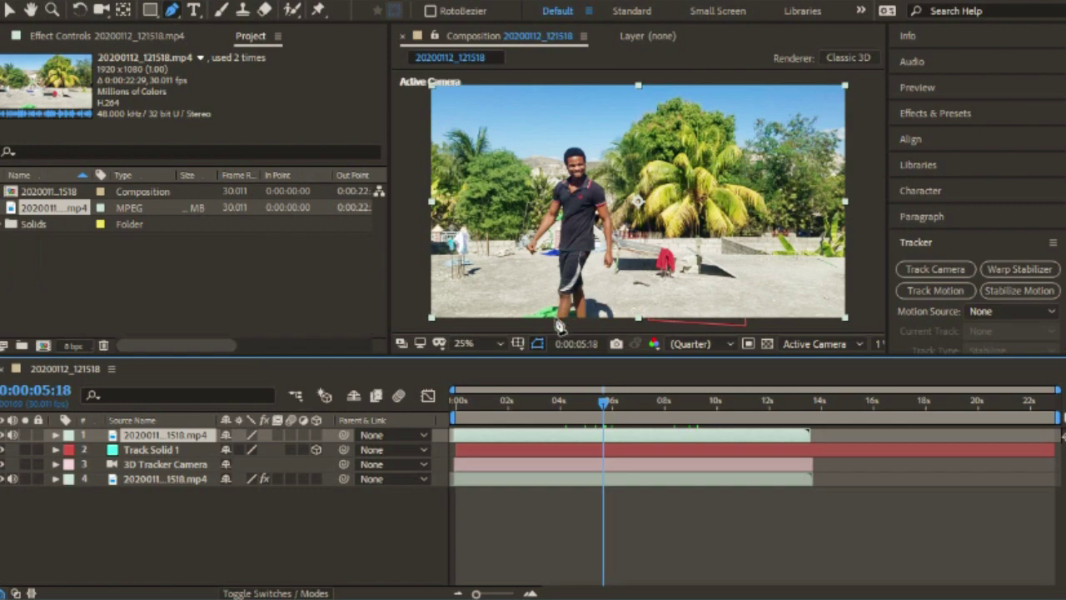
# - Zoom the viewer to 50% and pan to centre the person
pyautogui.click(278, 2)
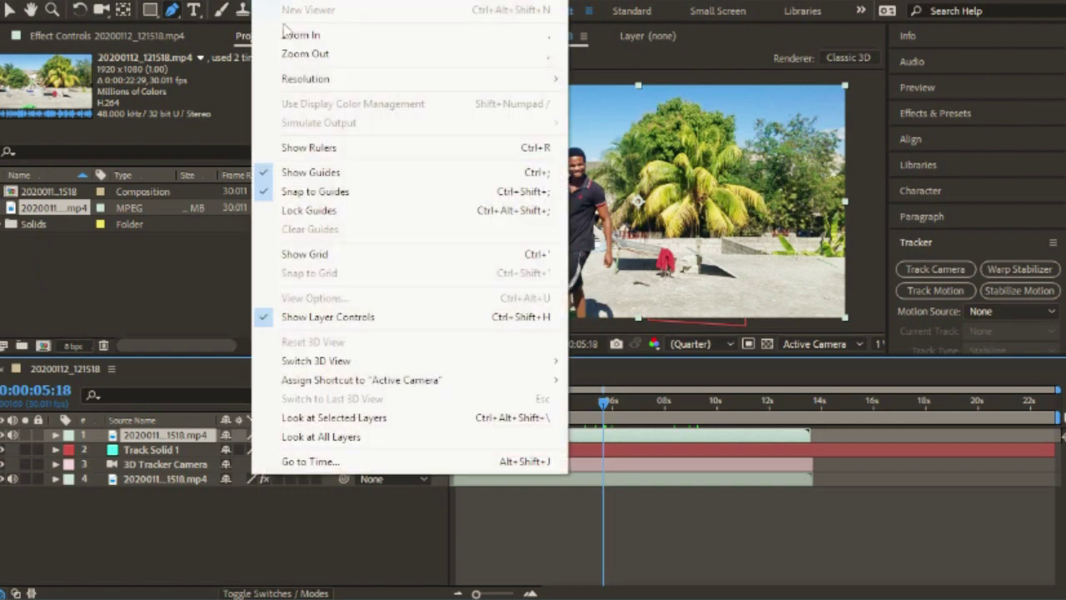
pyautogui.click(286, 33)
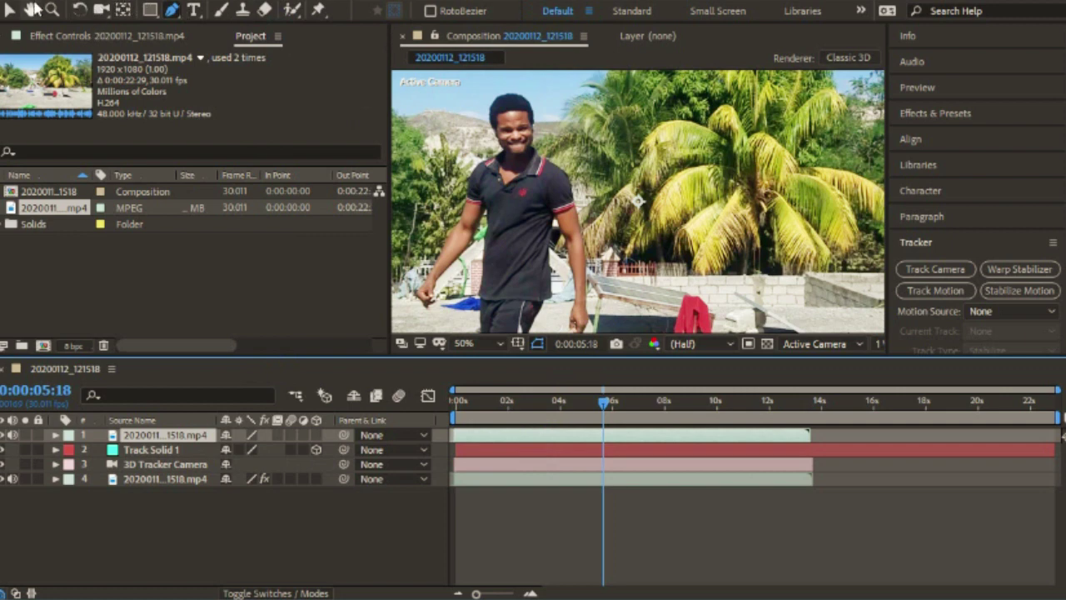
pyautogui.click(30, 9)
pyautogui.click(480, 169)
pyautogui.moveTo(516, 170); pyautogui.dragTo(622, 160)
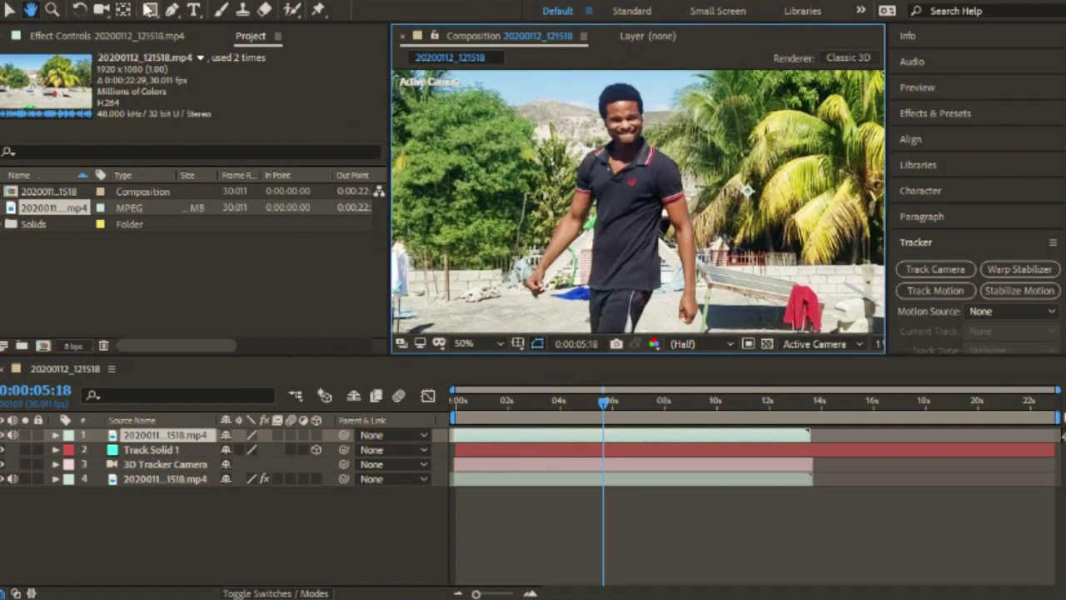
pyautogui.click(172, 10)
# - Pen mask points from the hand up past the shoulder, around the head and to the collar
pyautogui.click(532, 286)
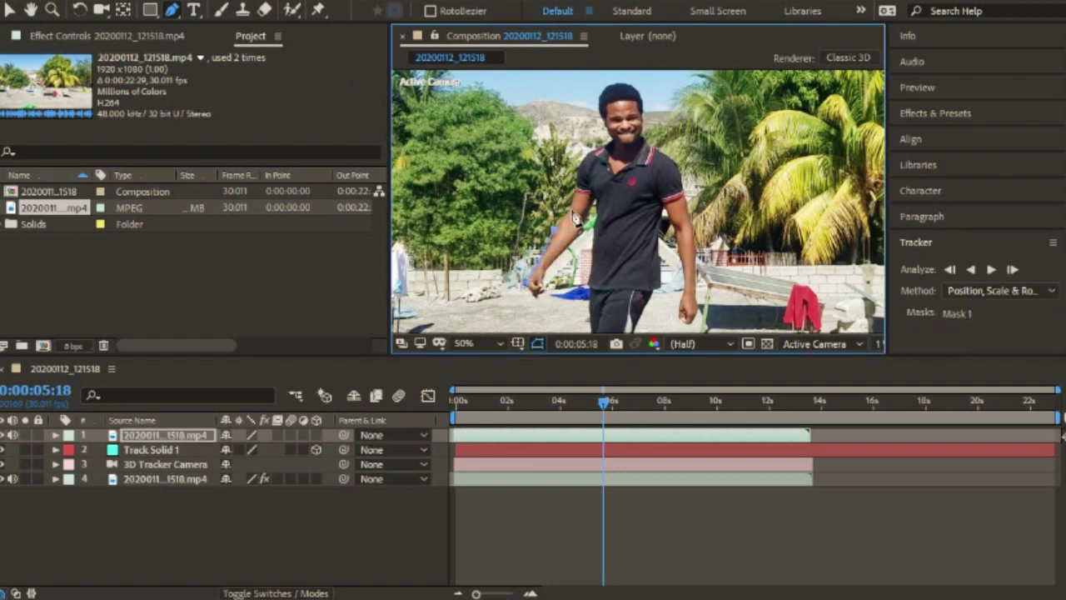
pyautogui.click(581, 193)
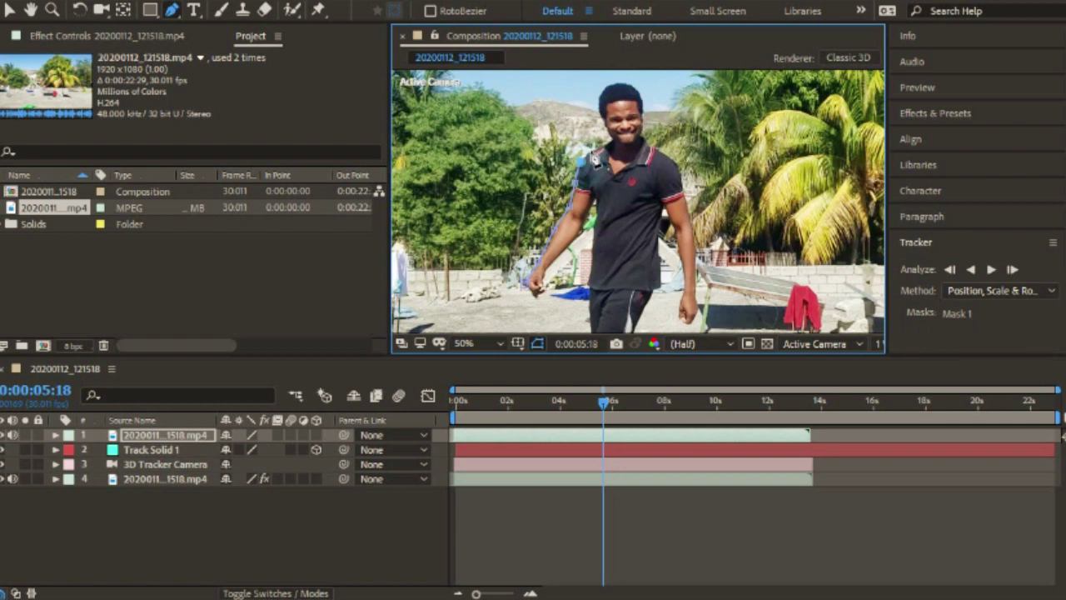
pyautogui.click(612, 148)
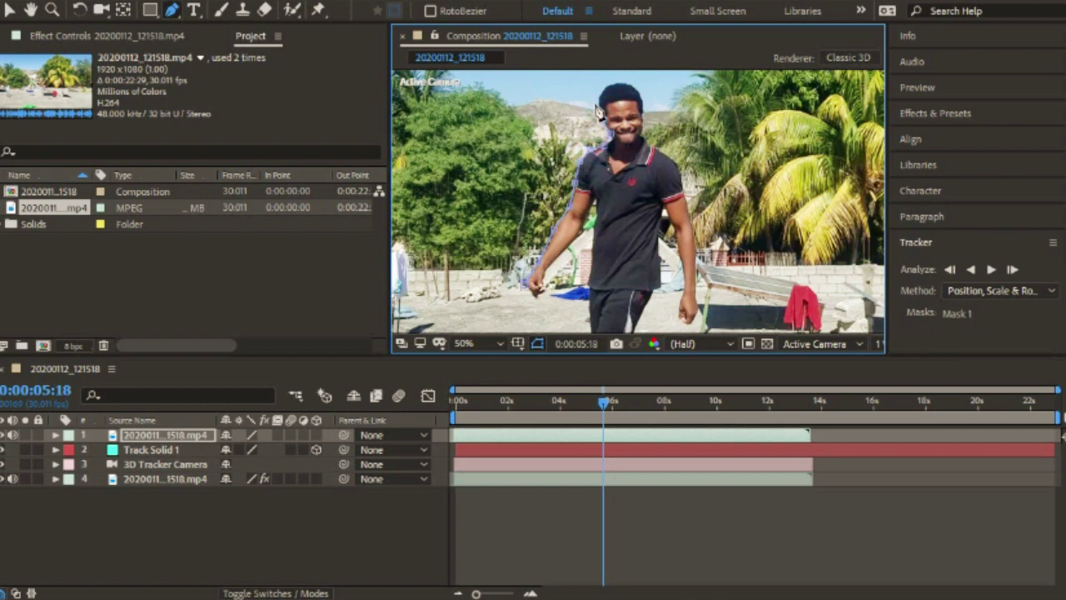
pyautogui.click(600, 104)
pyautogui.click(614, 86)
pyautogui.click(638, 83)
pyautogui.click(647, 125)
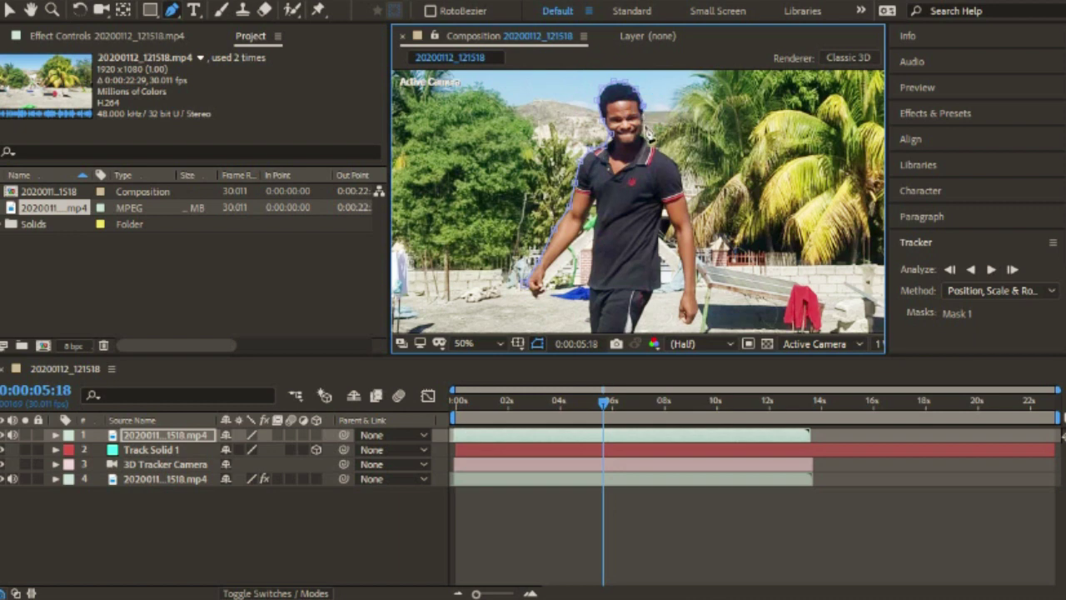
pyautogui.click(649, 147)
pyautogui.click(646, 142)
pyautogui.click(662, 155)
# - Continue the mask down the right sleeve, around the hand and arm, and along the torso
pyautogui.click(684, 200)
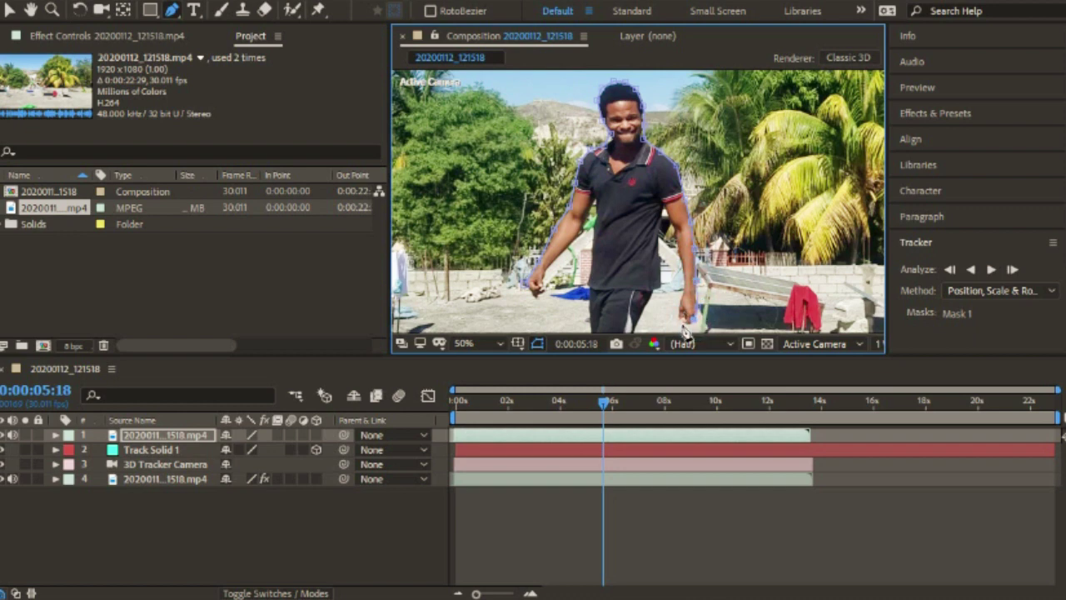
pyautogui.click(685, 308)
pyautogui.click(686, 281)
pyautogui.click(684, 255)
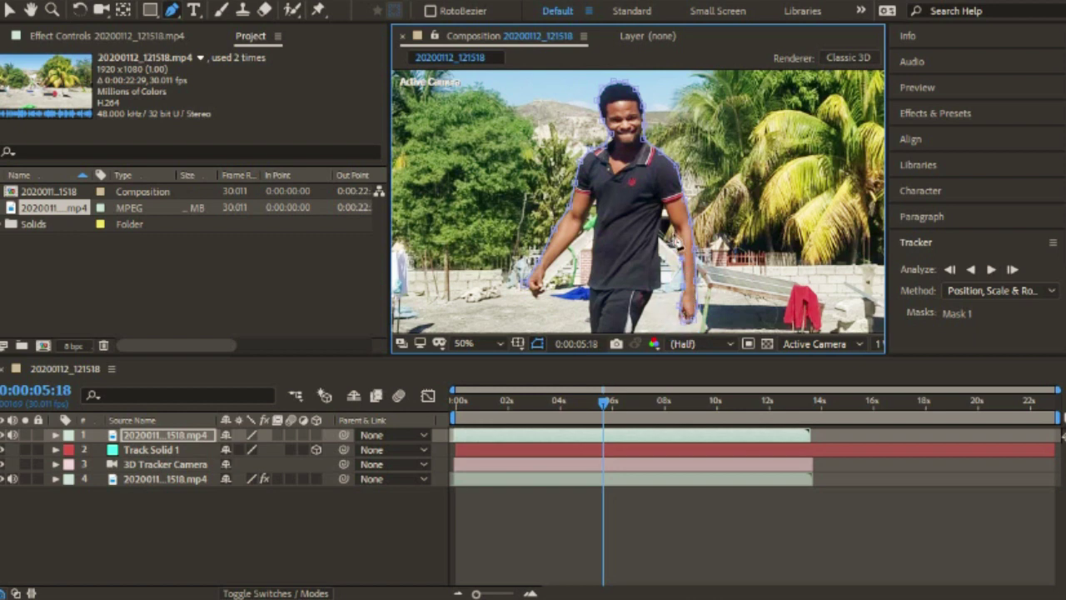
pyautogui.click(674, 230)
pyautogui.click(665, 212)
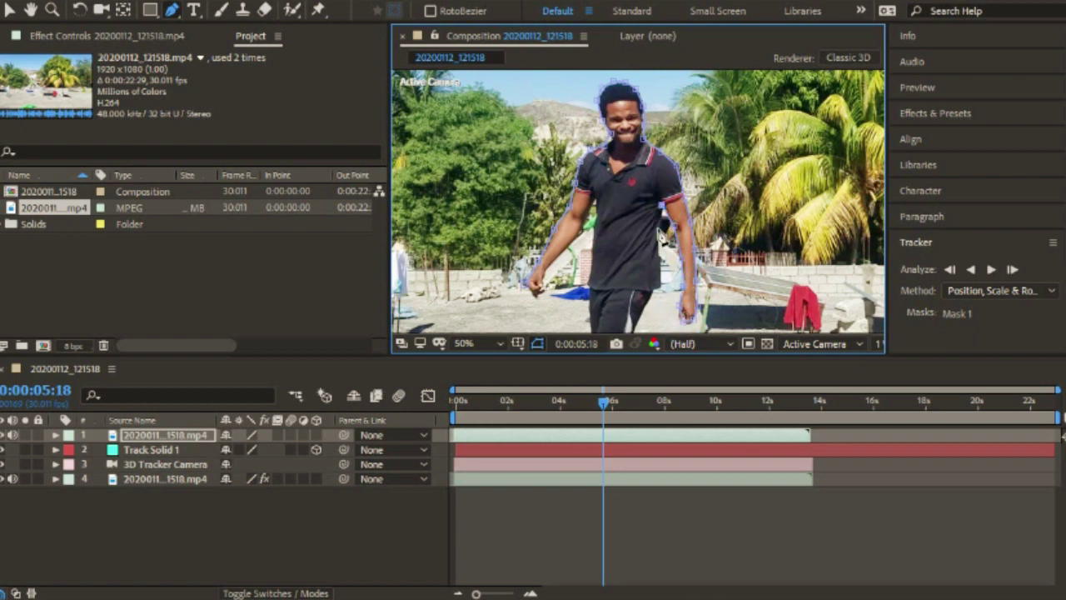
pyautogui.click(658, 223)
pyautogui.click(662, 276)
pyautogui.click(662, 299)
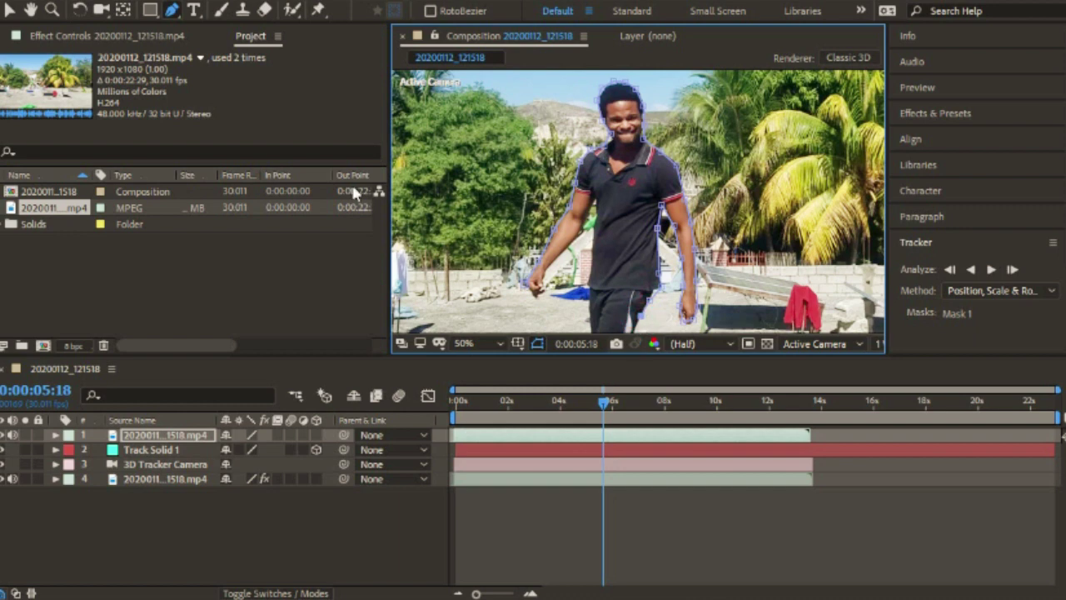
# - Pan down and extend the mask along the shorts and legs, then back up the left side
pyautogui.click(30, 9)
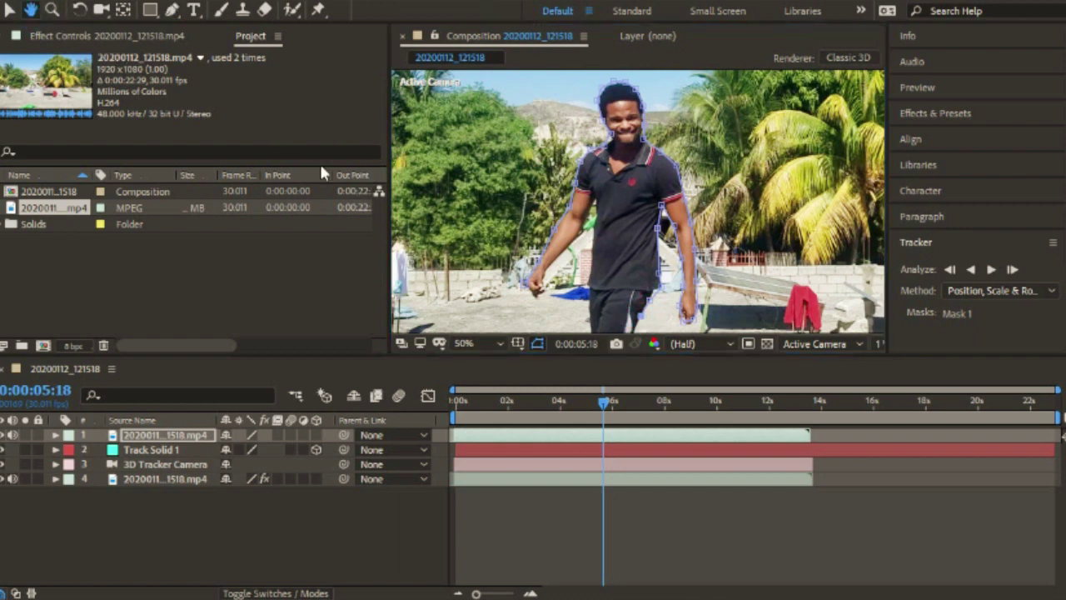
pyautogui.moveTo(586, 315); pyautogui.dragTo(578, 213)
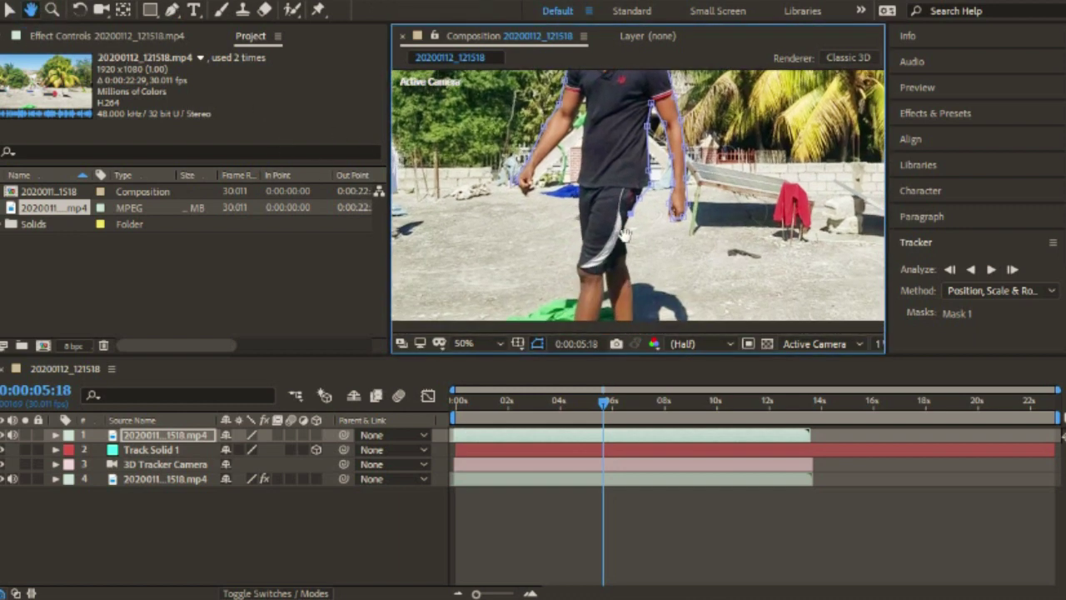
pyautogui.click(172, 9)
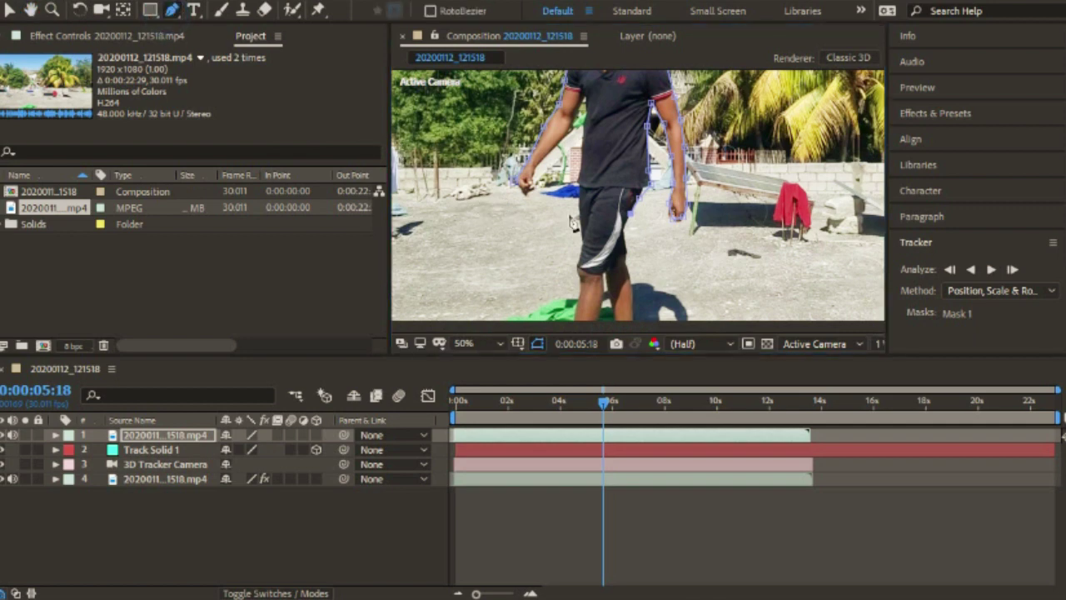
pyautogui.click(628, 254)
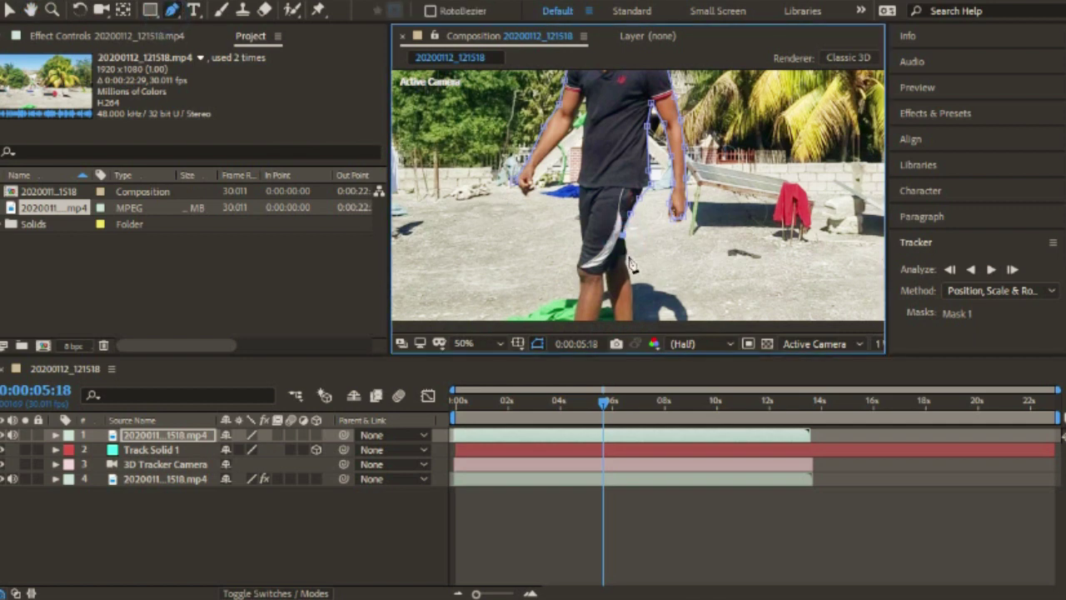
pyautogui.click(627, 282)
pyautogui.click(632, 319)
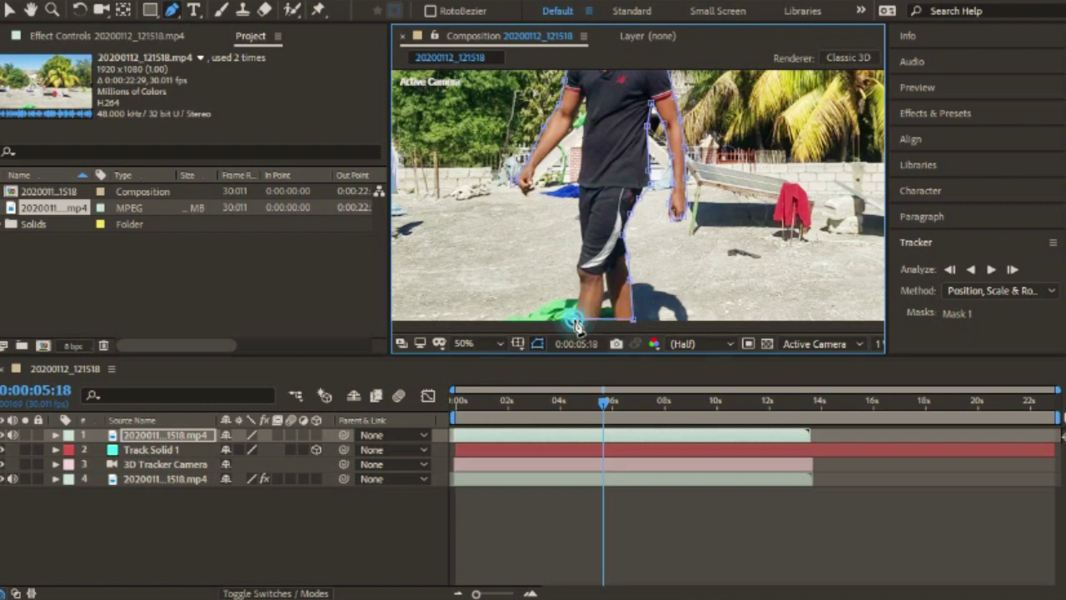
pyautogui.click(578, 274)
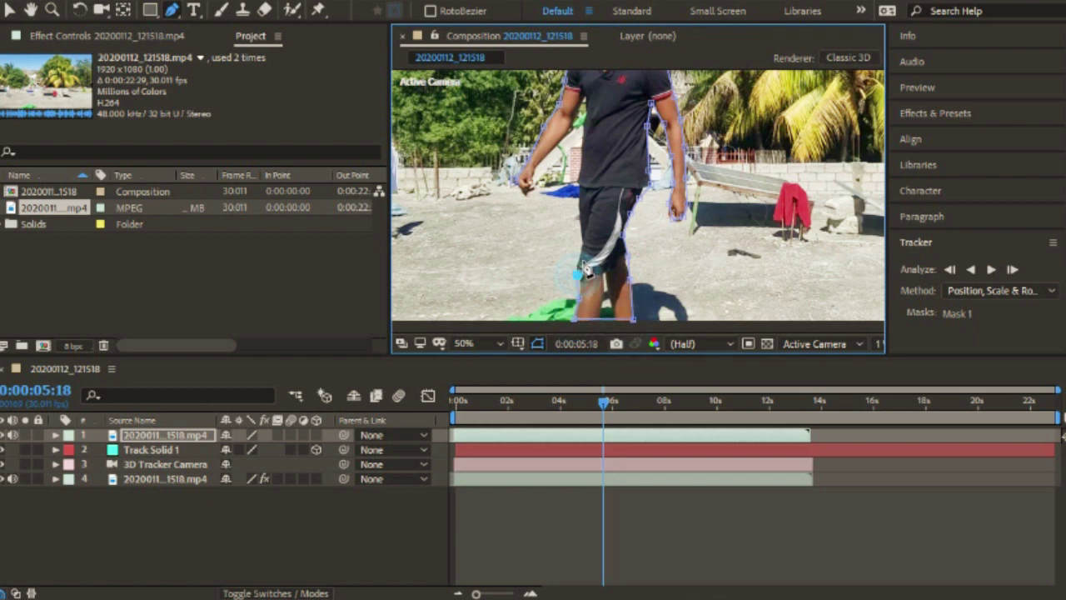
pyautogui.click(583, 189)
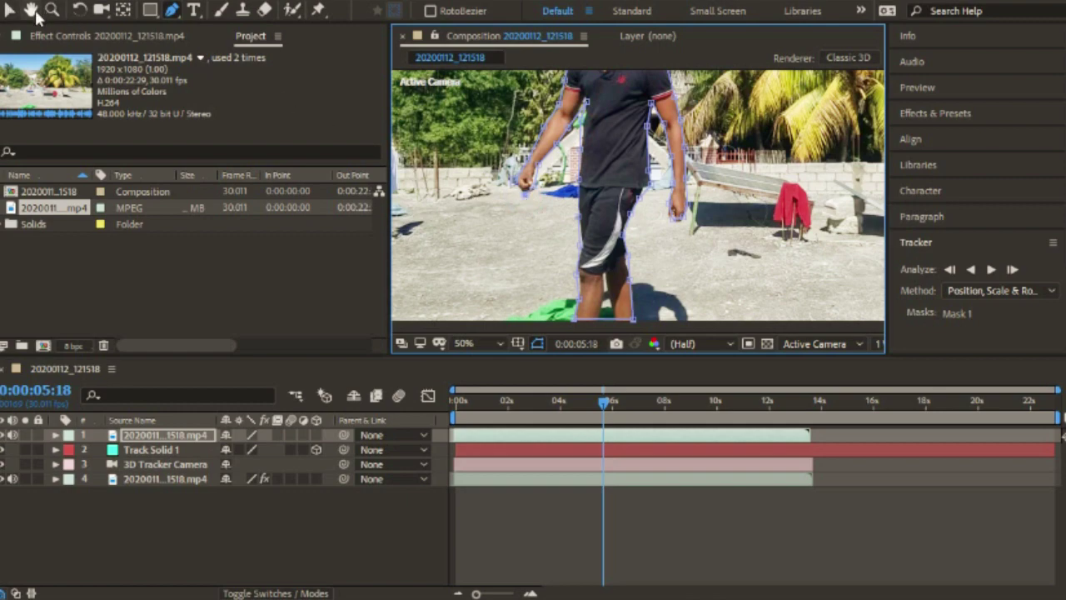
# - Zoom the viewer to 100%, centre on the arms, and refine the mask there
pyautogui.click(266, 2)
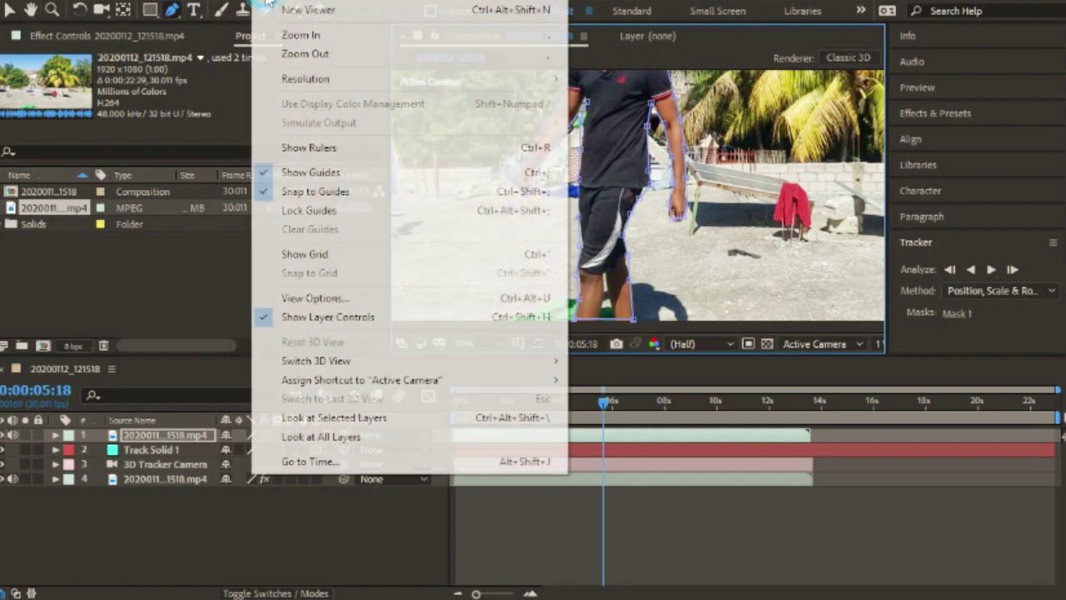
pyautogui.moveTo(167, 2)
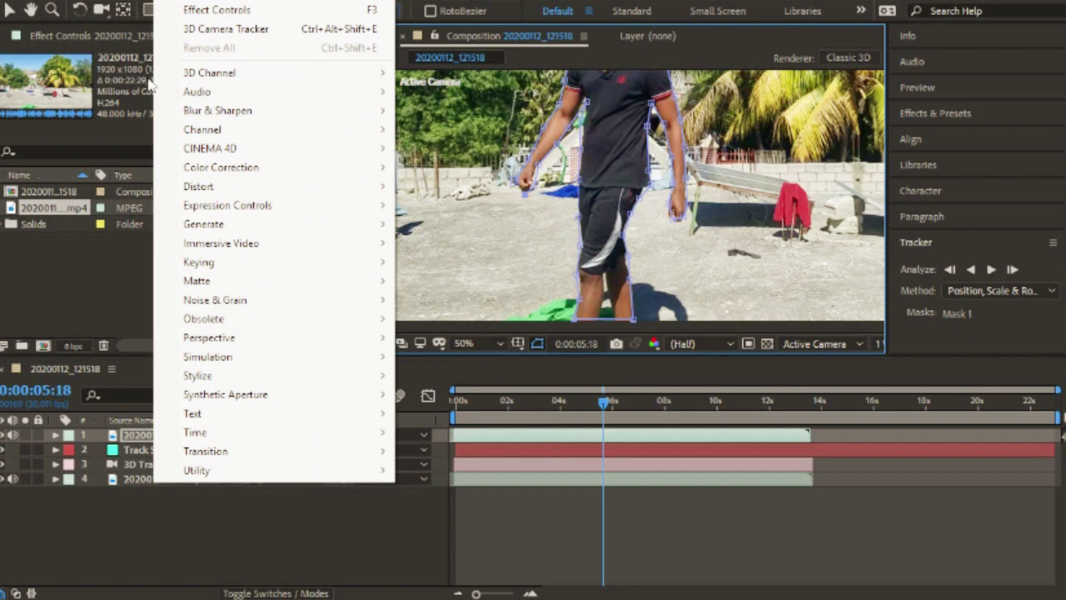
pyautogui.moveTo(275, 1)
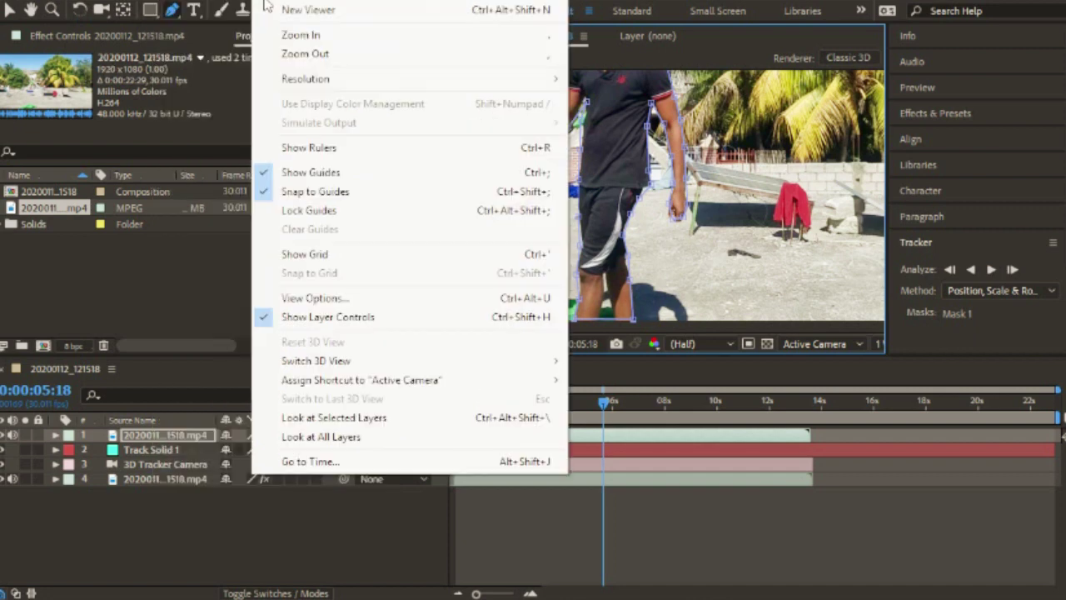
pyautogui.click(293, 35)
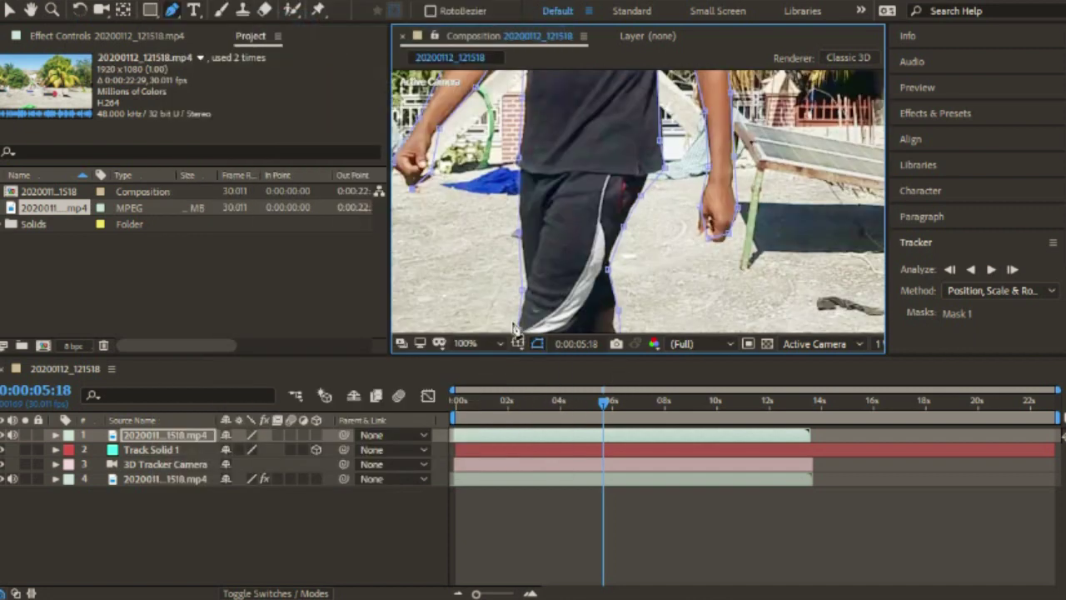
pyautogui.click(30, 10)
pyautogui.moveTo(429, 177); pyautogui.dragTo(504, 182)
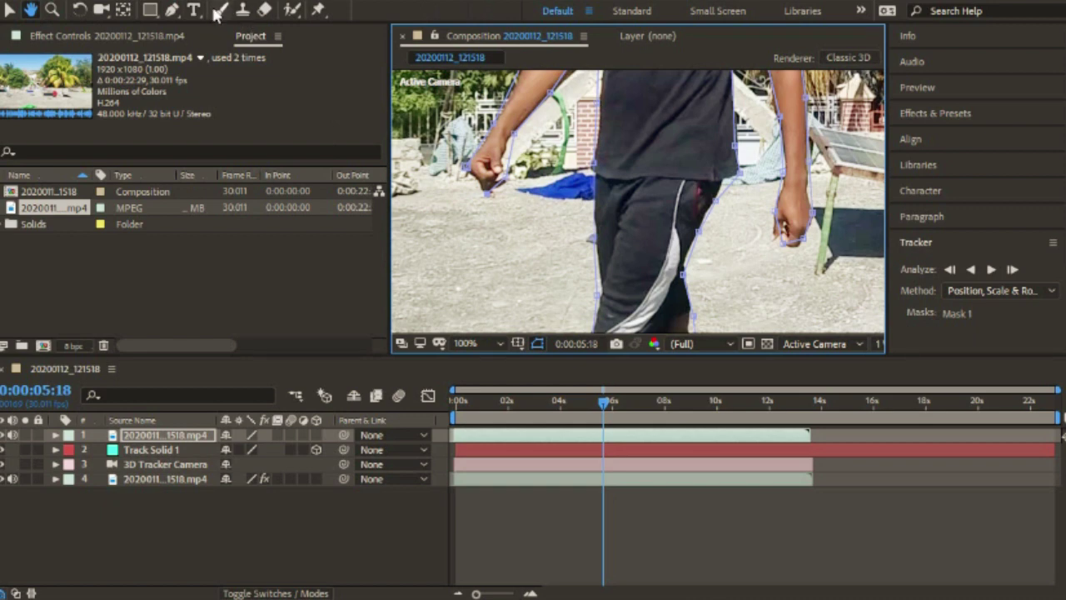
pyautogui.click(171, 9)
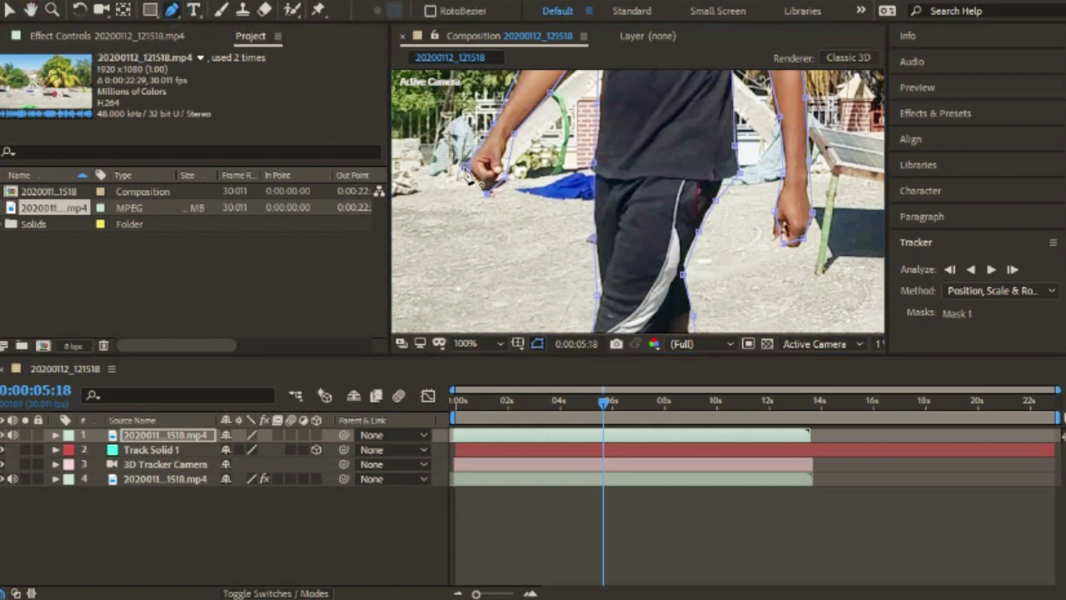
pyautogui.click(470, 173)
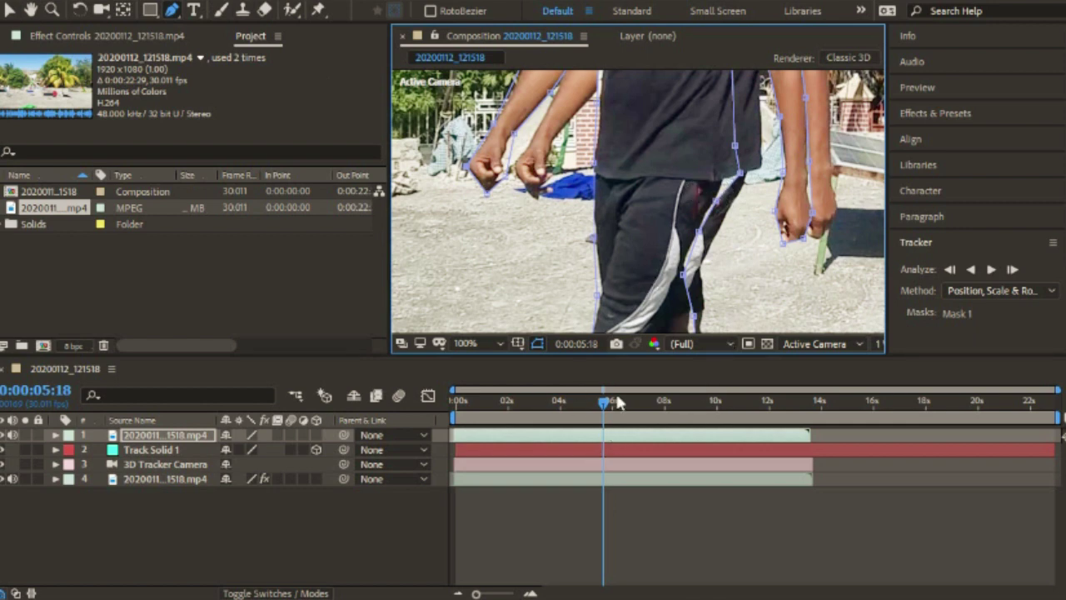
# - Zoom the composition view back out to 25%
pyautogui.click(269, 3)
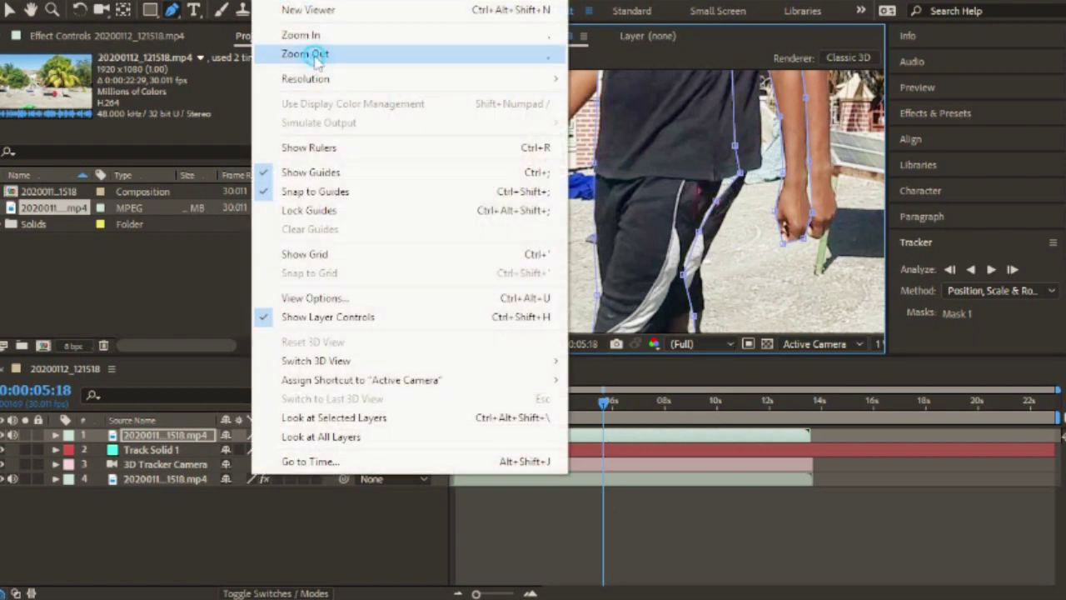
pyautogui.click(313, 47)
pyautogui.click(271, 2)
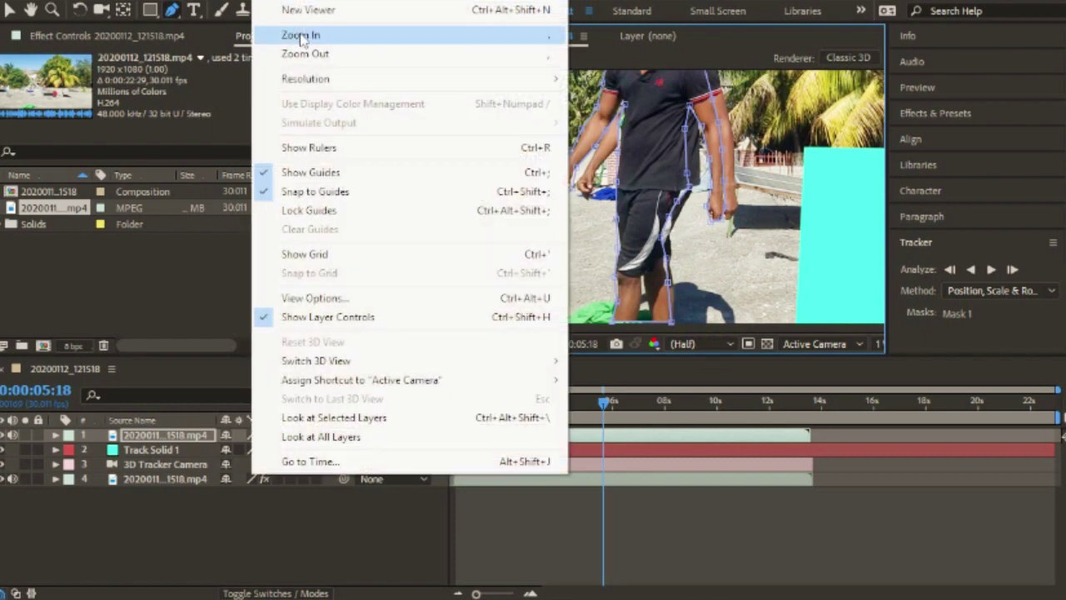
pyautogui.click(308, 47)
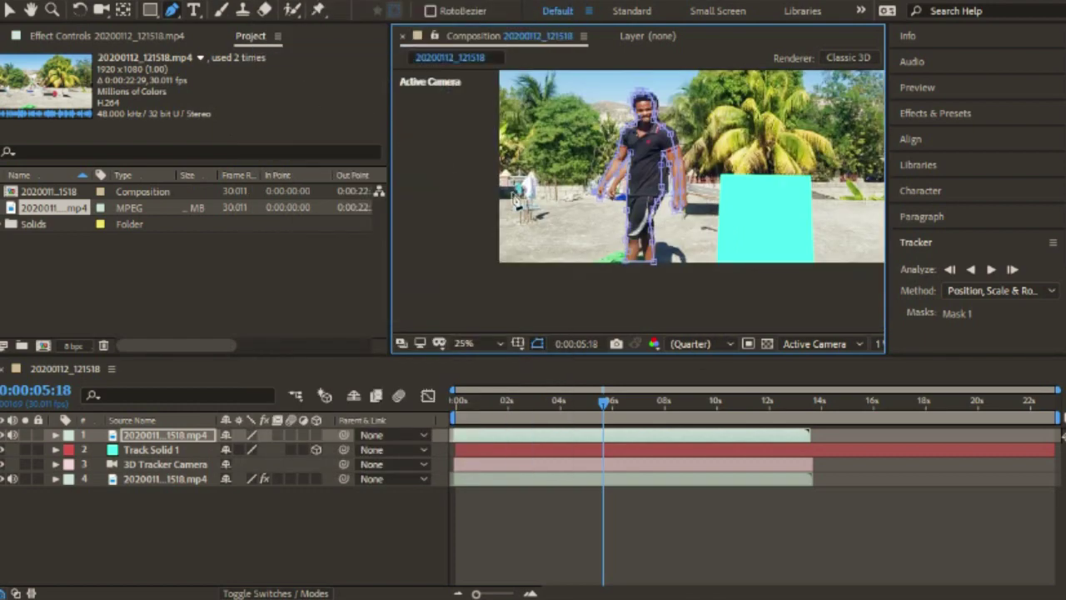
# - Apply Time > Freeze Frame to layer 1 and trim its out-point back to about 0:00:05:18
pyautogui.rightClick(603, 435)
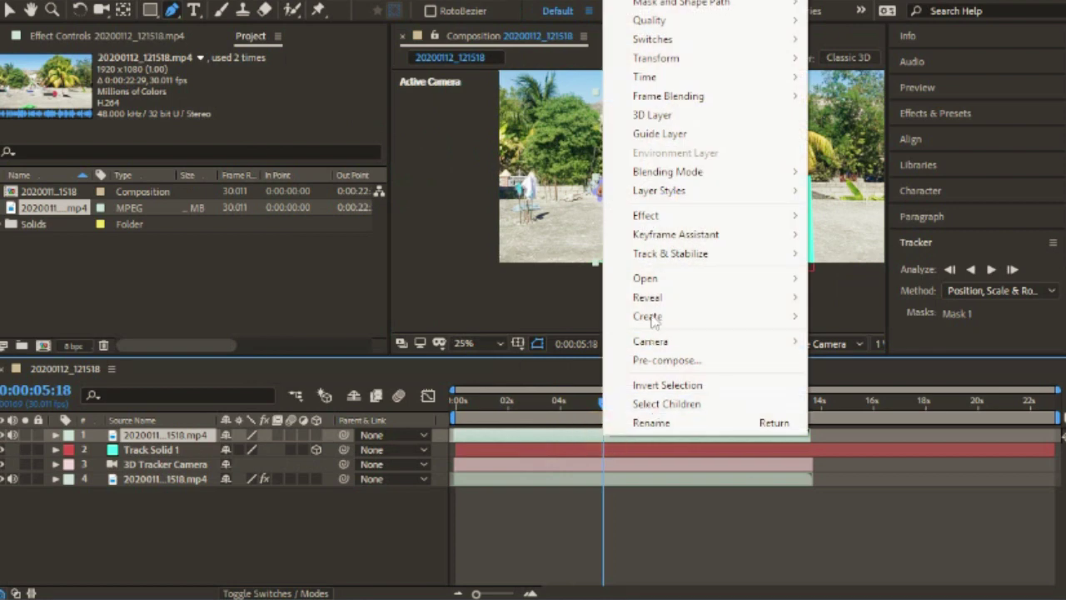
pyautogui.moveTo(667, 79)
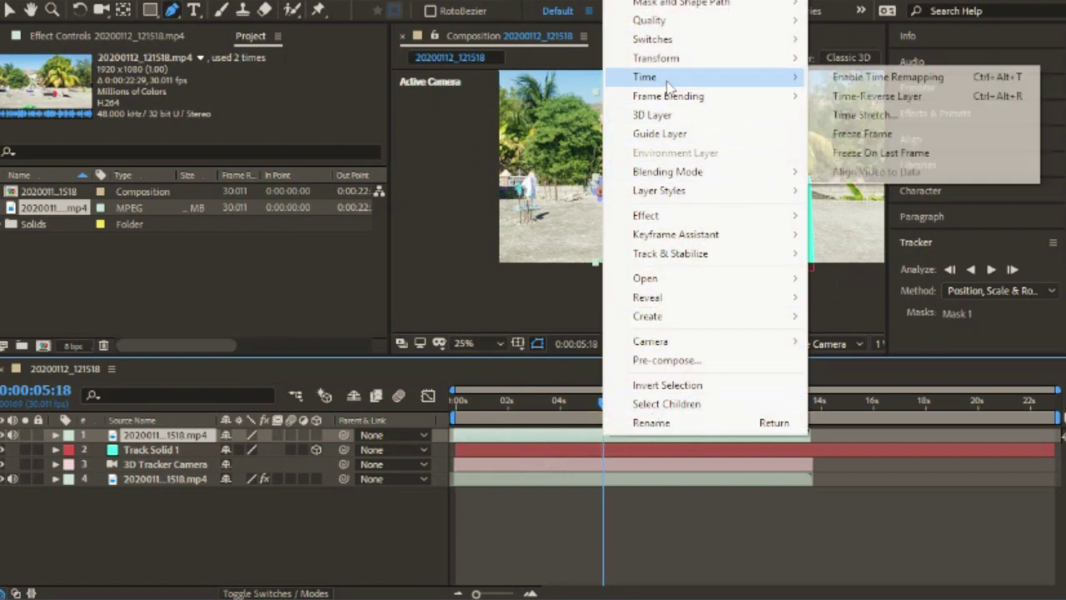
pyautogui.click(862, 136)
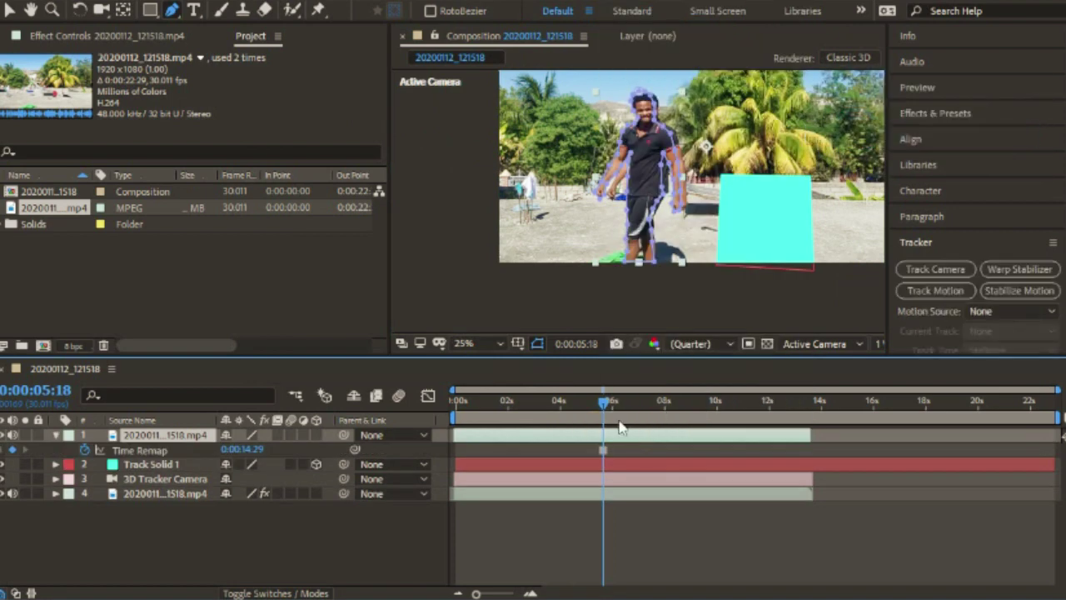
pyautogui.moveTo(808, 437)
pyautogui.mouseDown()
pyautogui.moveTo(621, 422)
pyautogui.moveTo(599, 435)
pyautogui.moveTo(596, 414)
pyautogui.moveTo(603, 427)
pyautogui.mouseUp()
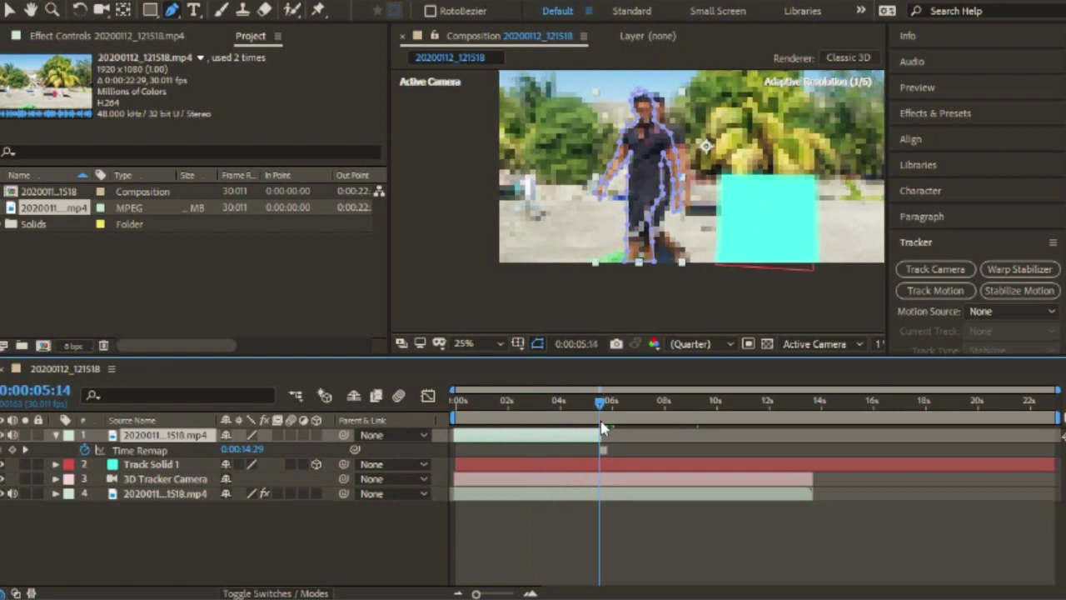
# - Step the playhead back to 0:00:05:14, where the frozen cut-out overlaps the live person
pyautogui.click(316, 435)
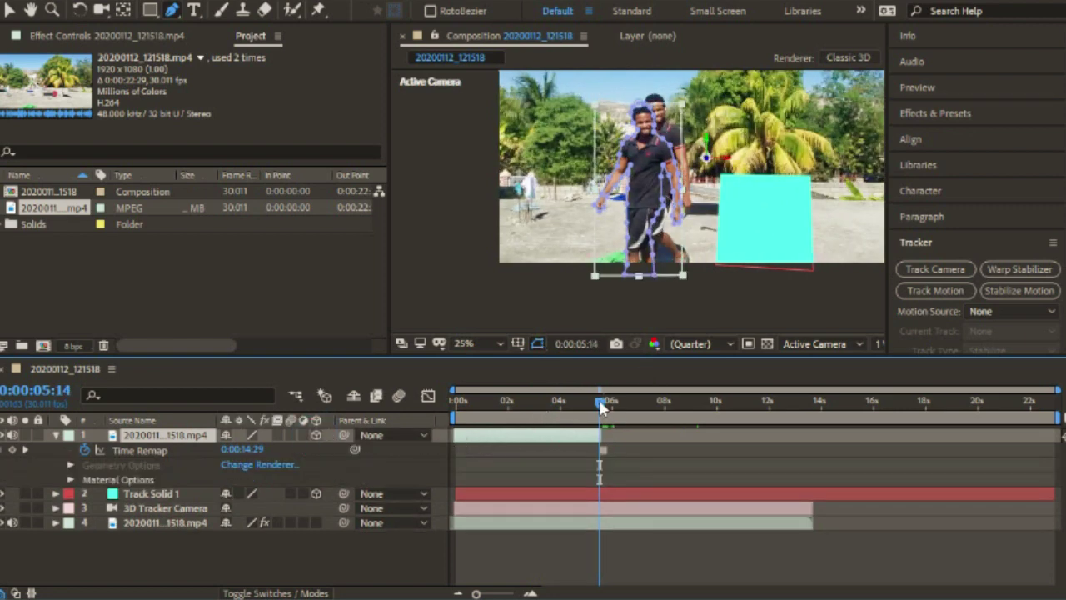
pyautogui.moveTo(601, 406); pyautogui.dragTo(605, 414)
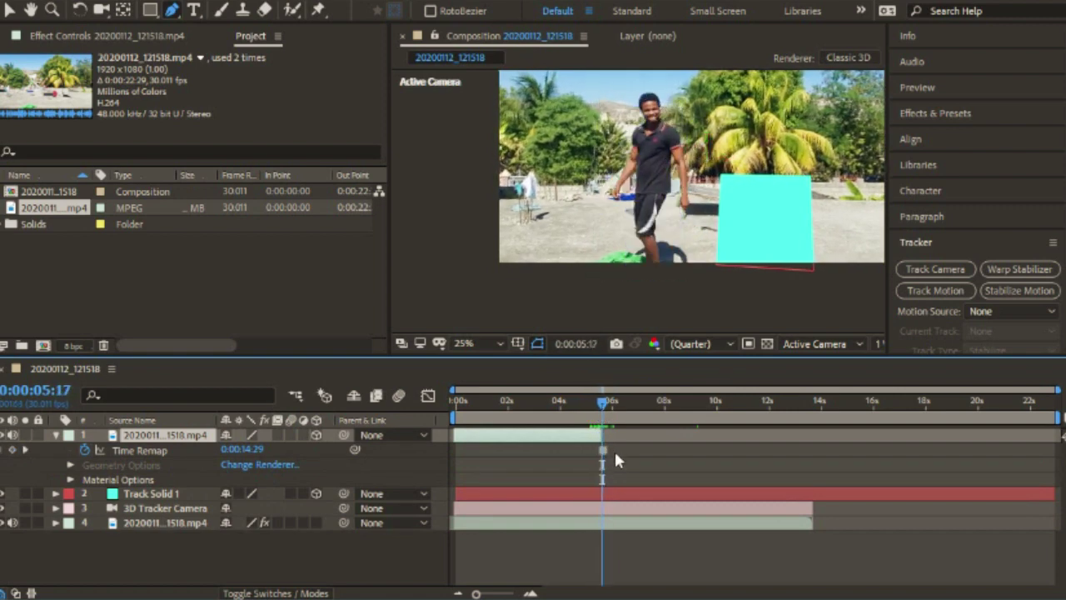
pyautogui.click(594, 440)
pyautogui.click(602, 407)
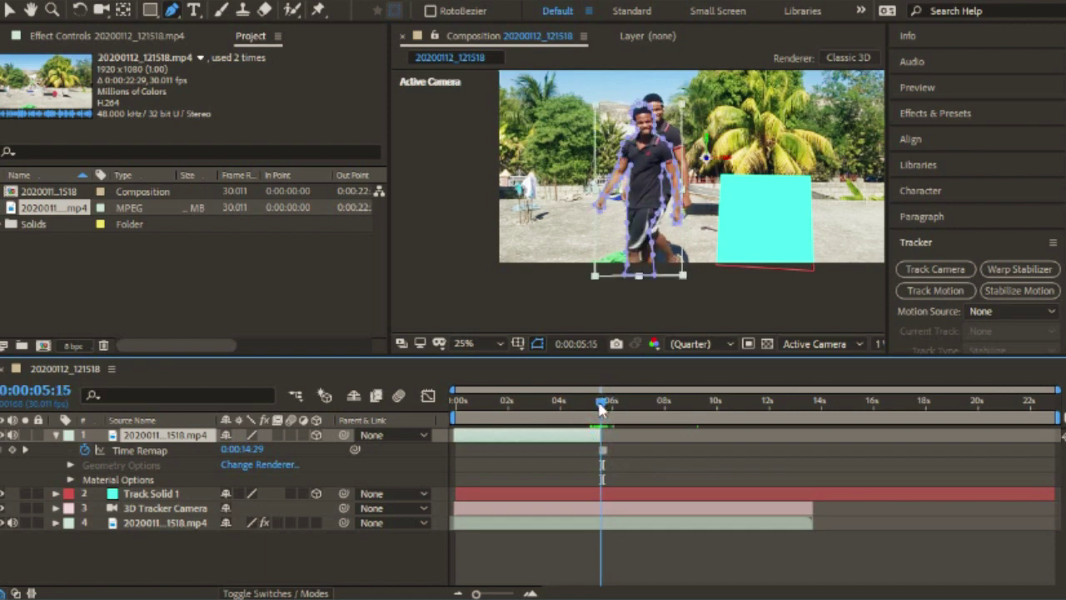
pyautogui.moveTo(600, 406); pyautogui.dragTo(600, 408)
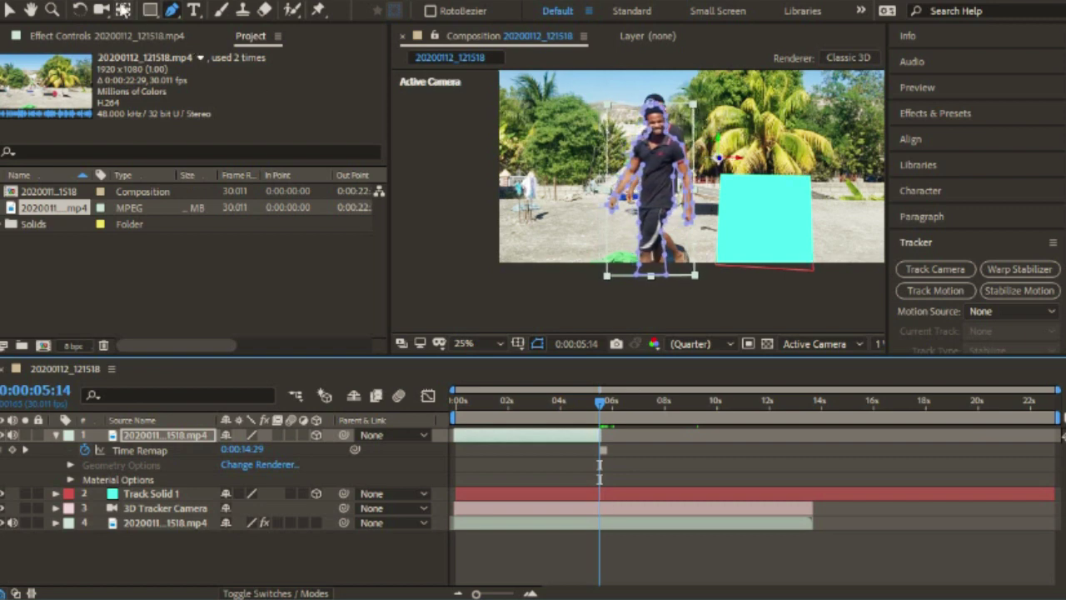
# - With the Selection tool, select the rotoscoped layer and move the cut-out person slightly upward
pyautogui.click(10, 9)
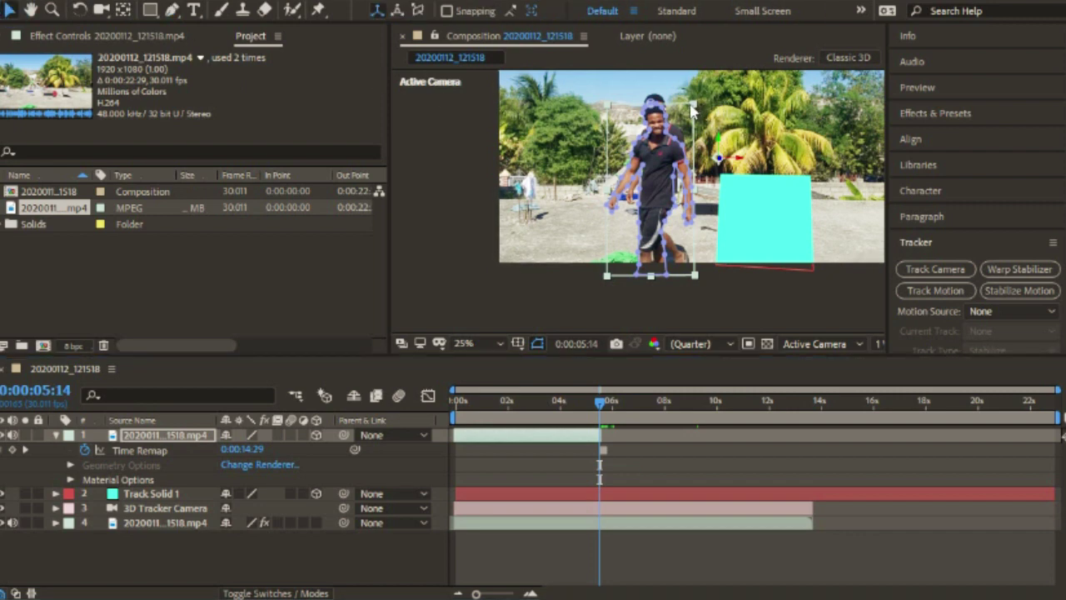
pyautogui.click(692, 112)
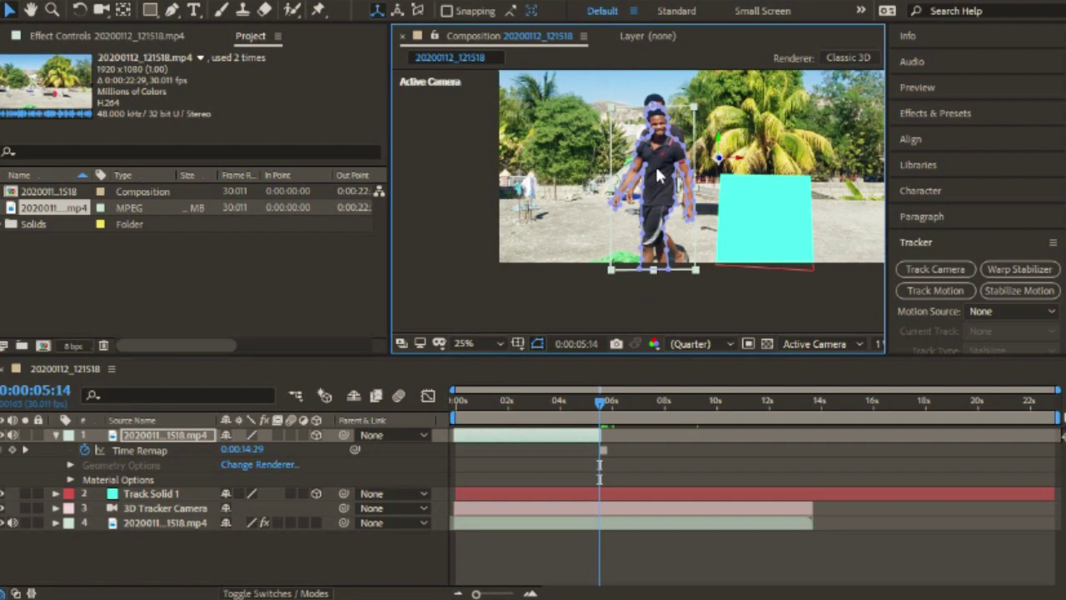
pyautogui.moveTo(664, 157); pyautogui.dragTo(662, 144)
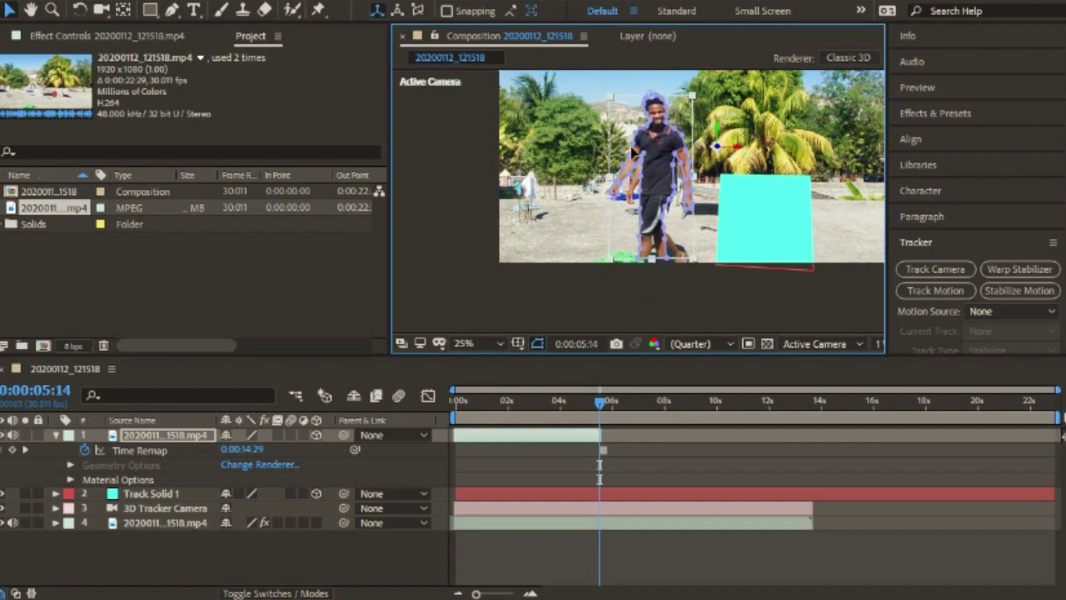
# - Reselect the layer, nudge the cut-out again, then undo that last nudge with Edit > Undo
pyautogui.click(618, 180)
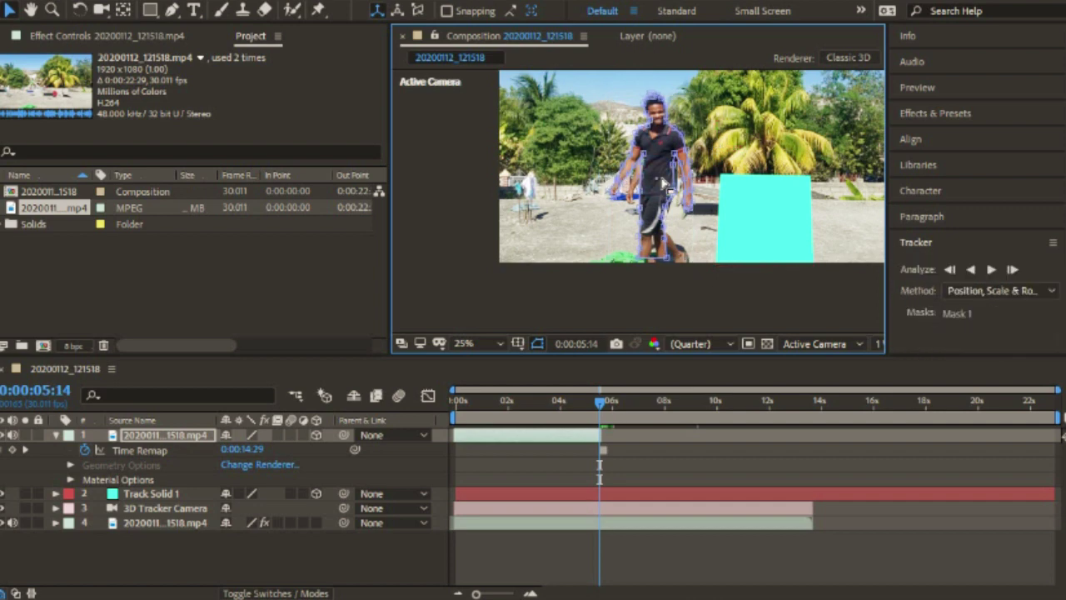
pyautogui.click(663, 182)
pyautogui.click(664, 181)
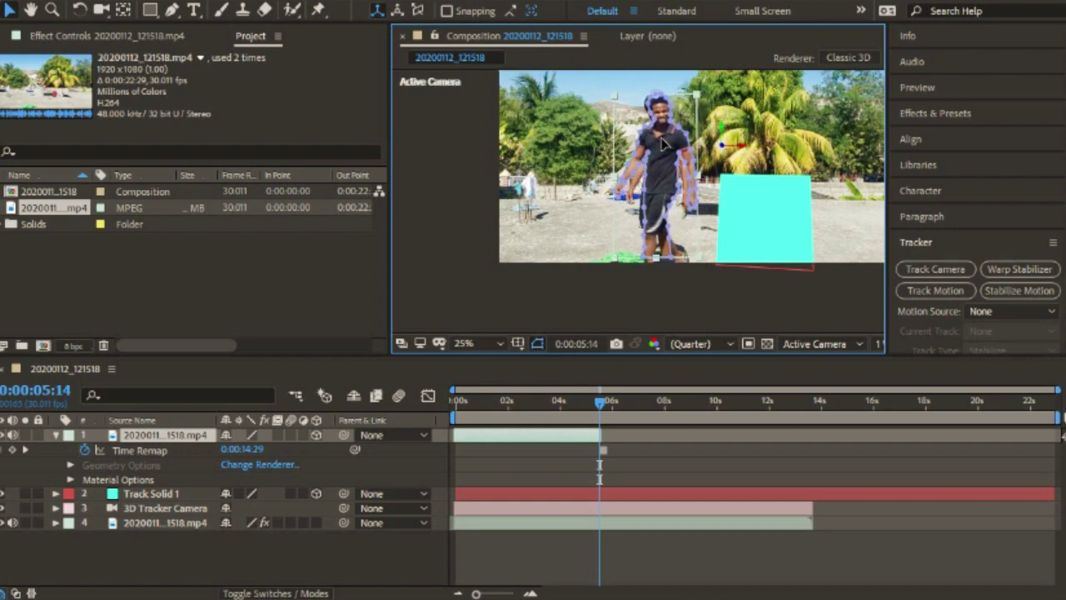
pyautogui.moveTo(665, 149)
pyautogui.mouseDown()
pyautogui.moveTo(688, 158)
pyautogui.moveTo(658, 140)
pyautogui.mouseUp()
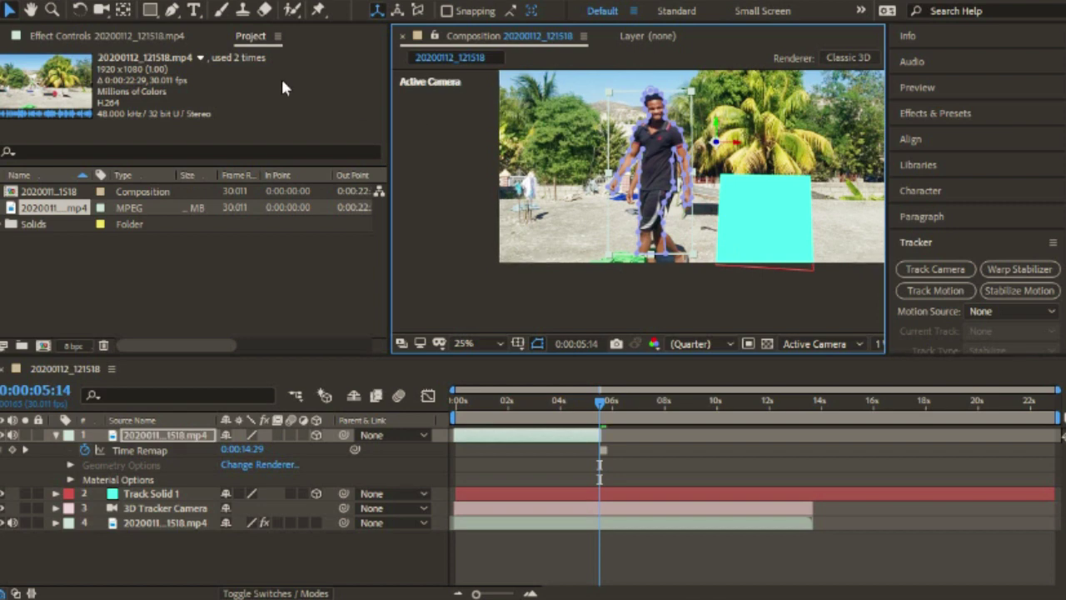
pyautogui.click(39, 4)
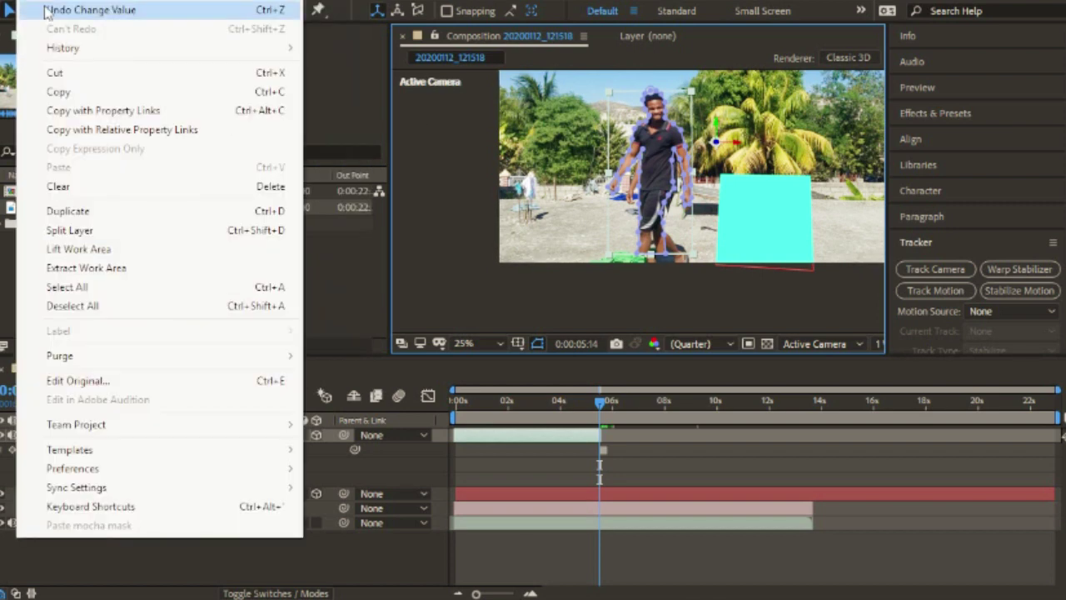
pyautogui.click(39, 6)
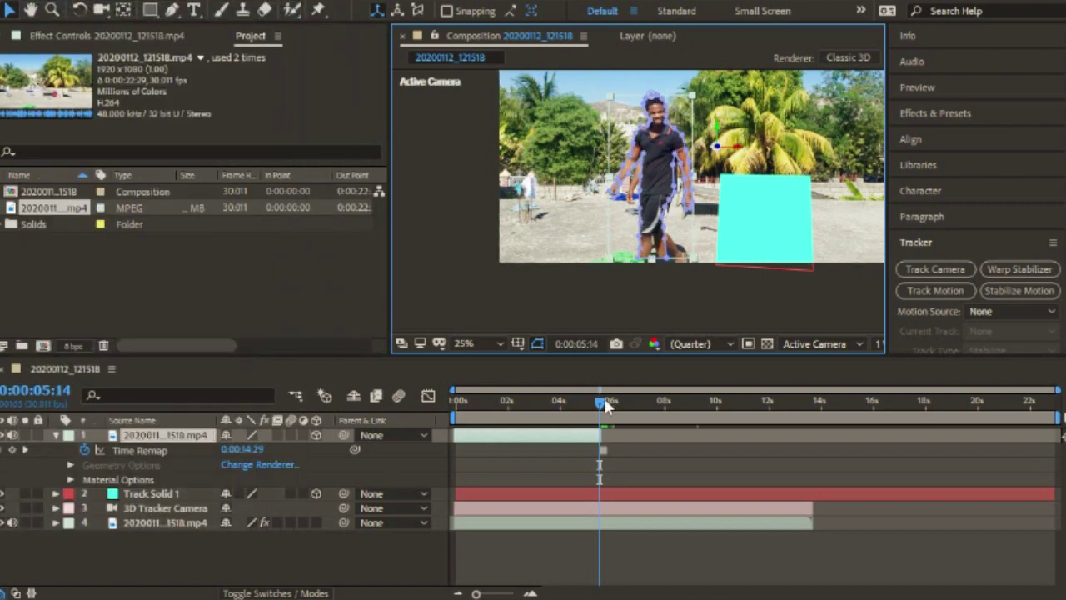
# - Move to 0:00:05:19 and reselect the cut-out to check its alignment over the person
pyautogui.moveTo(596, 400); pyautogui.dragTo(605, 405)
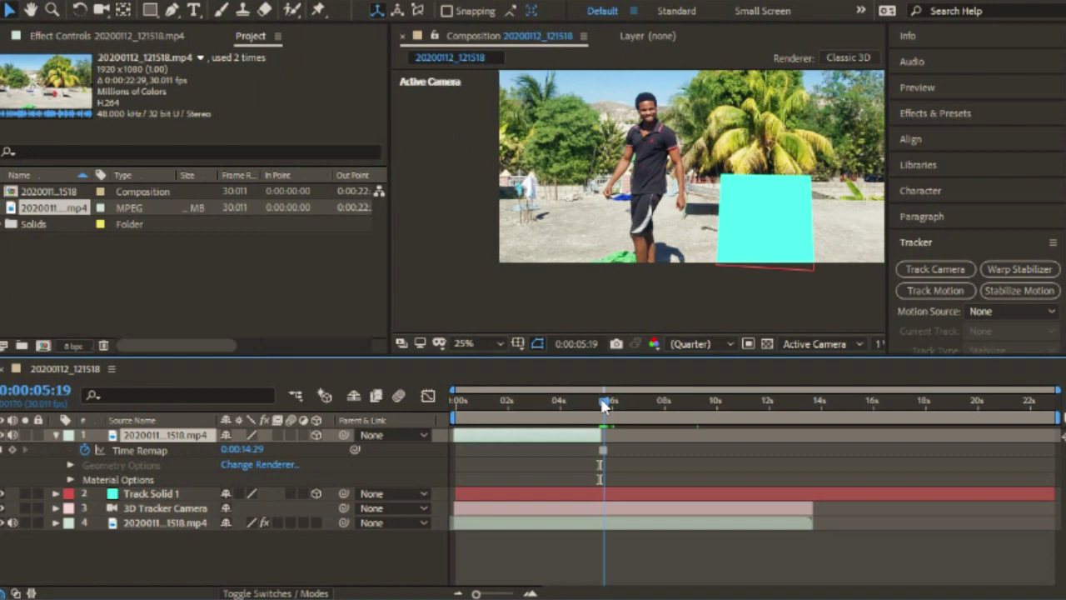
pyautogui.click(602, 432)
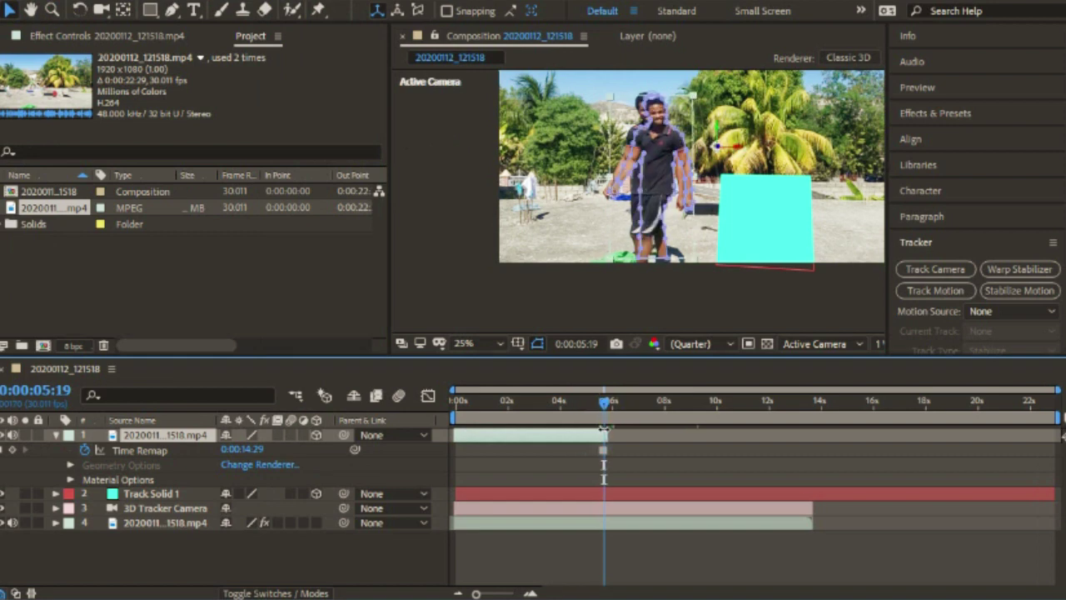
pyautogui.click(659, 139)
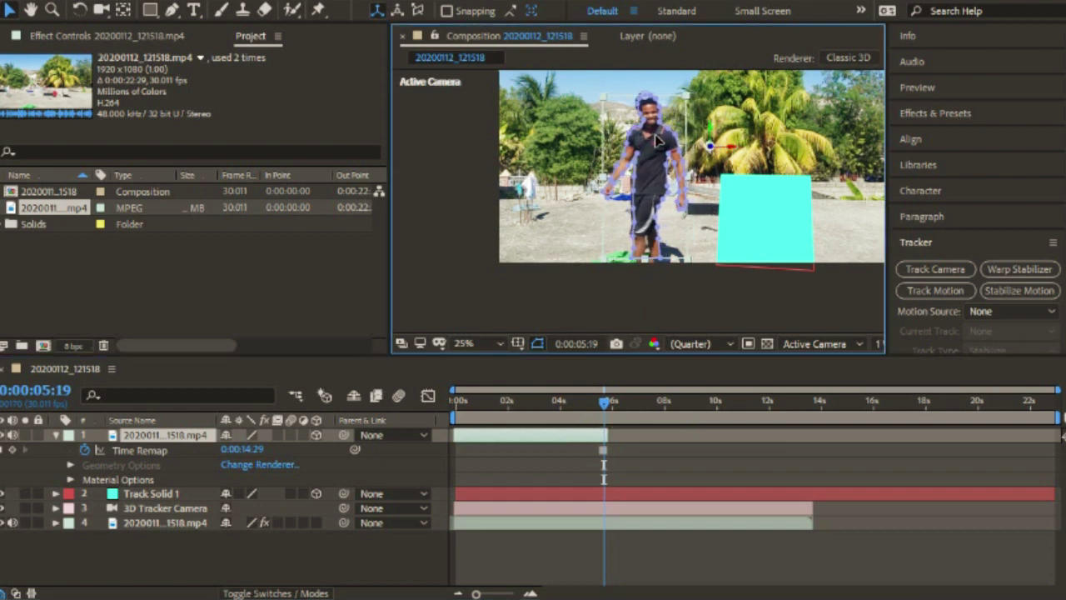
pyautogui.press('Return')
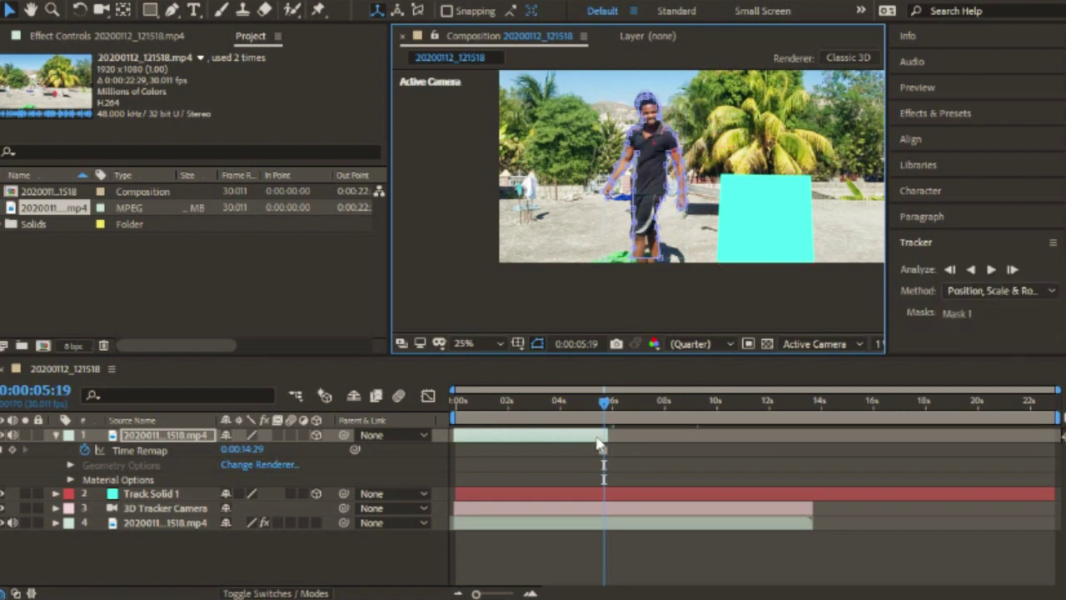
# - Reselect the cut-out and scrub around the freeze point to preview the overlap
pyautogui.click(603, 432)
pyautogui.click(649, 185)
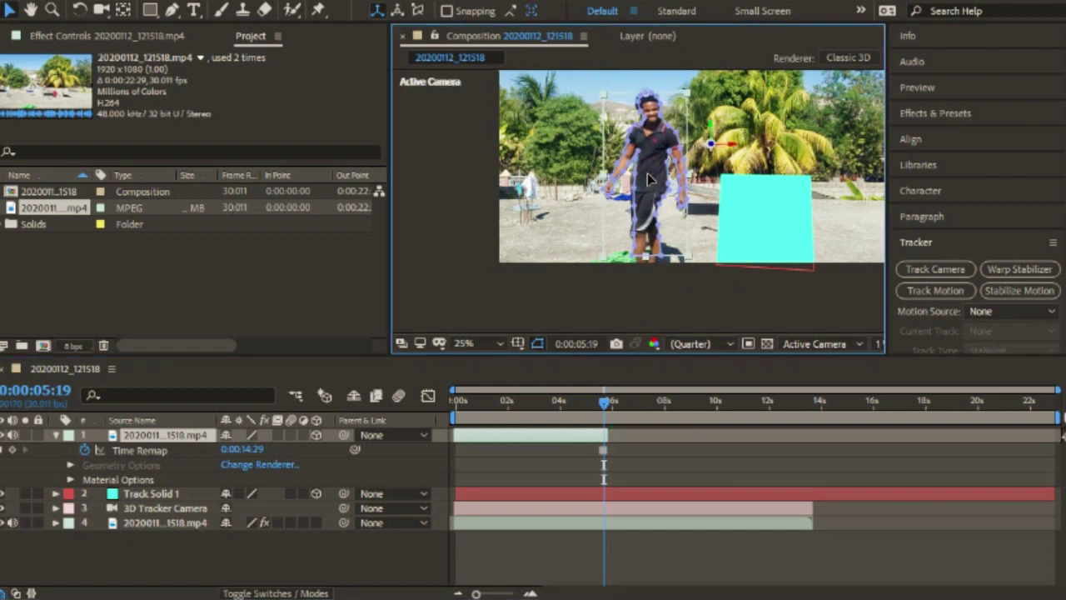
pyautogui.press('Return')
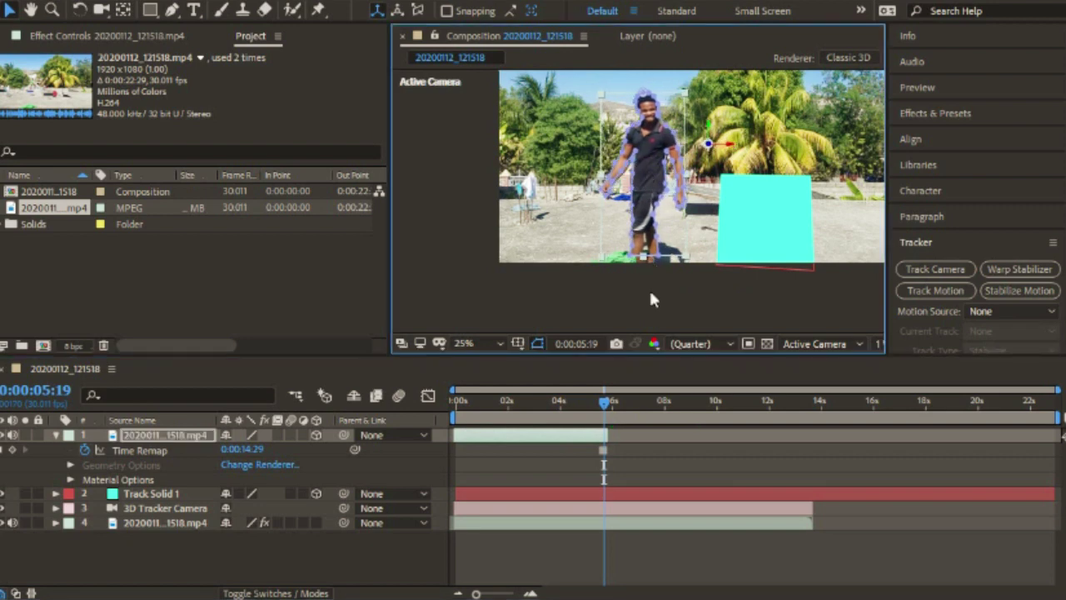
pyautogui.moveTo(604, 401)
pyautogui.mouseDown()
pyautogui.moveTo(582, 402)
pyautogui.moveTo(609, 410)
pyautogui.mouseUp()
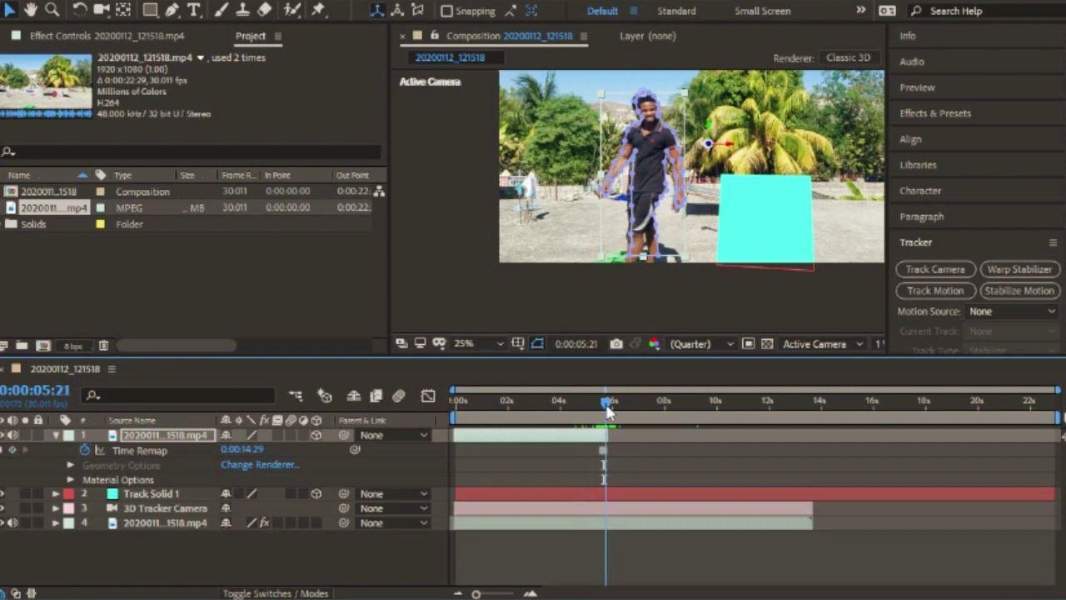
pyautogui.moveTo(608, 410); pyautogui.dragTo(608, 410)
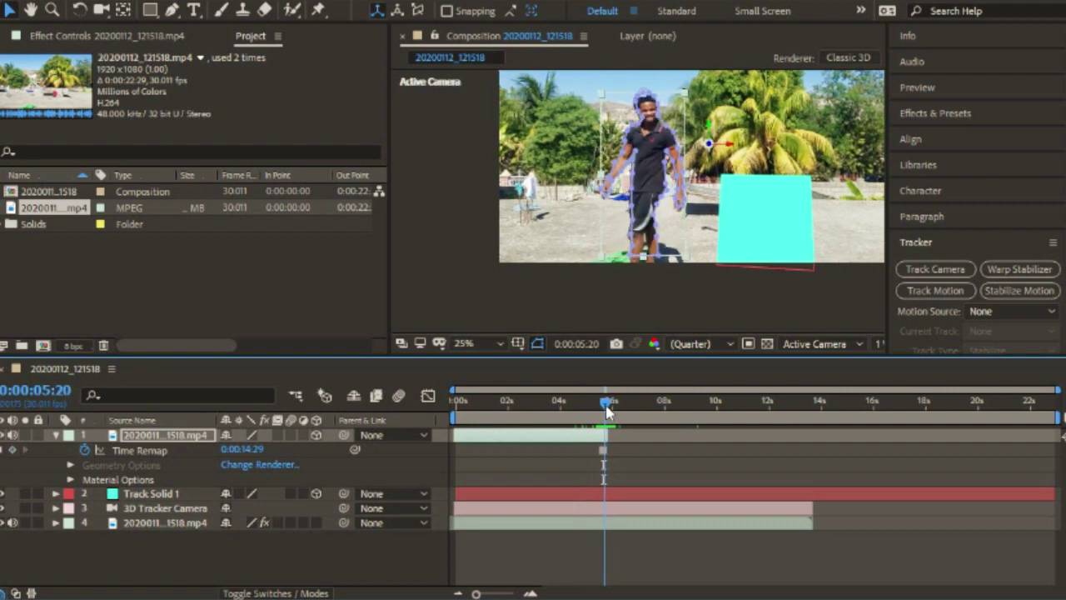
pyautogui.click(609, 431)
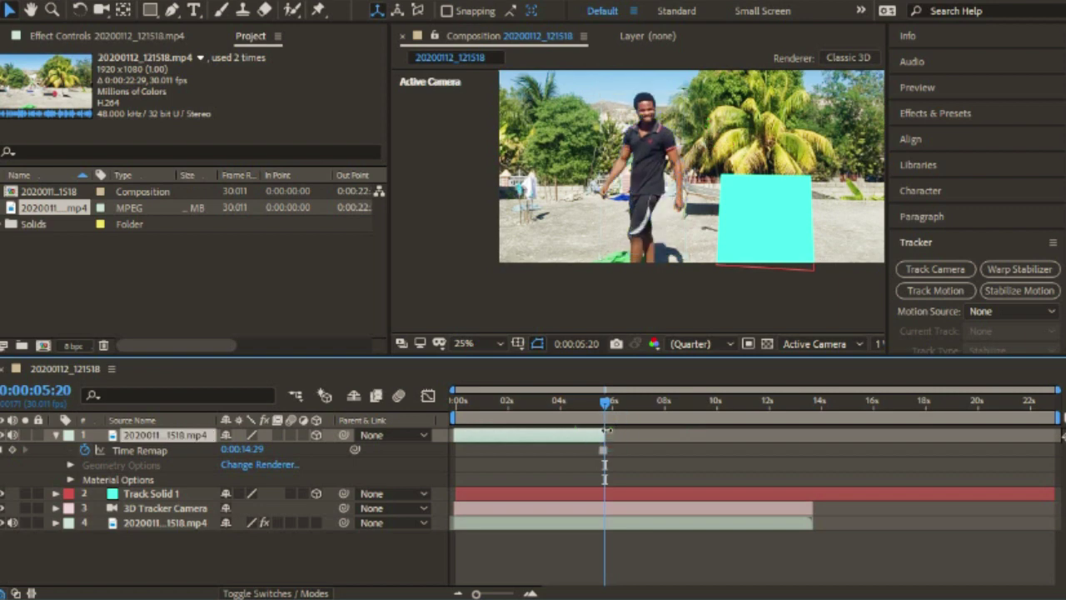
pyautogui.moveTo(608, 405)
pyautogui.mouseDown()
pyautogui.moveTo(611, 414)
pyautogui.moveTo(572, 421)
pyautogui.moveTo(520, 419)
pyautogui.mouseUp()
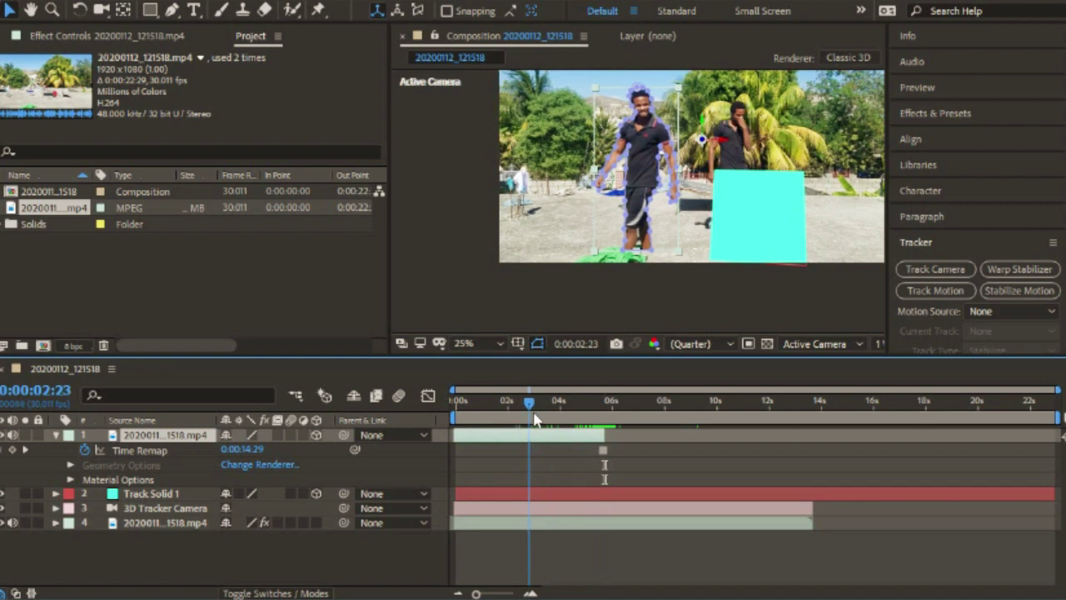
pyautogui.moveTo(521, 419)
pyautogui.mouseDown()
pyautogui.moveTo(635, 430)
pyautogui.moveTo(583, 430)
pyautogui.mouseUp()
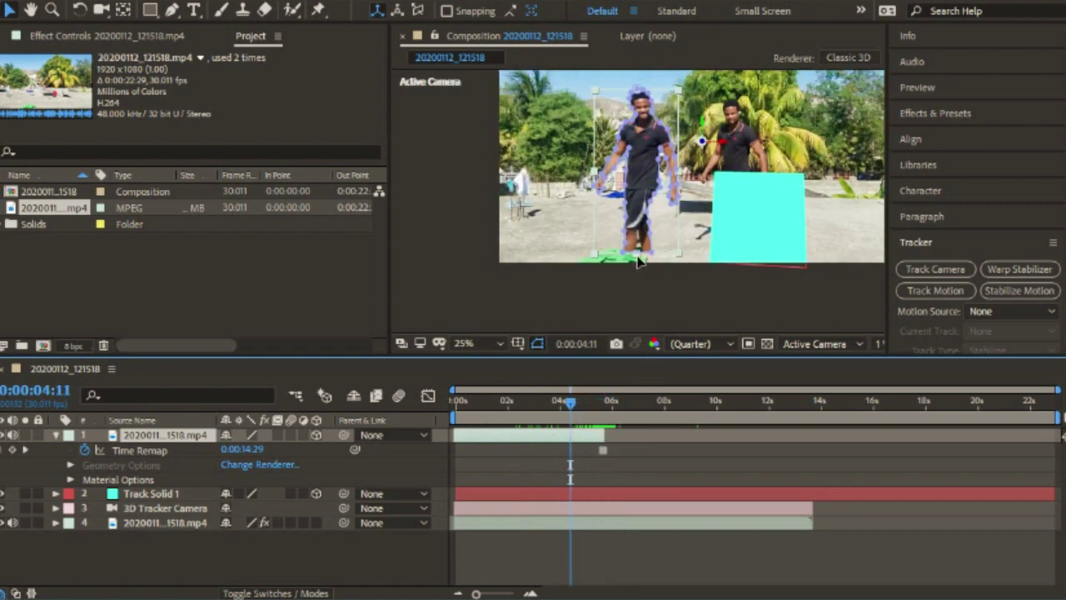
# - Hide Track Solid 1 and scrub back to 0:00:05:04 to review the doubled person
pyautogui.moveTo(637, 261); pyautogui.dragTo(634, 270)
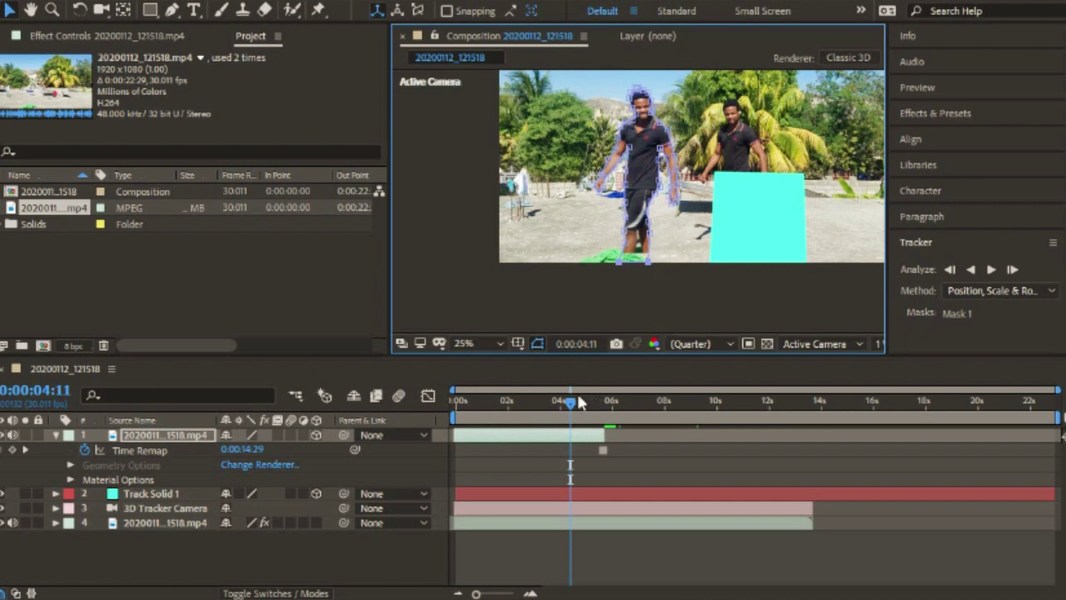
pyautogui.moveTo(570, 406)
pyautogui.mouseDown()
pyautogui.moveTo(541, 406)
pyautogui.moveTo(596, 409)
pyautogui.mouseUp()
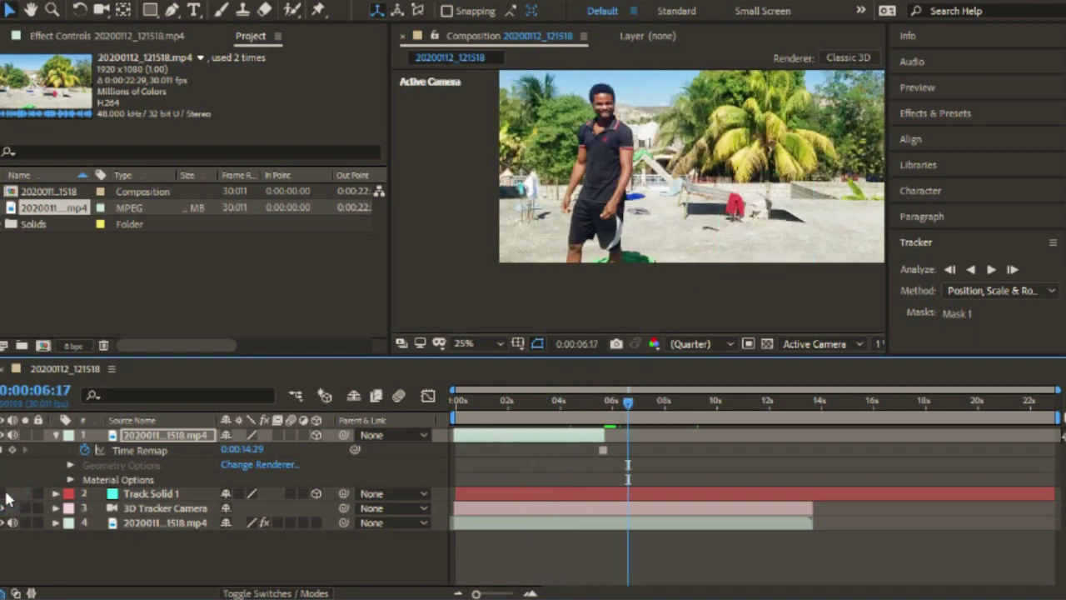
pyautogui.click(11, 494)
pyautogui.moveTo(627, 407); pyautogui.dragTo(591, 410)
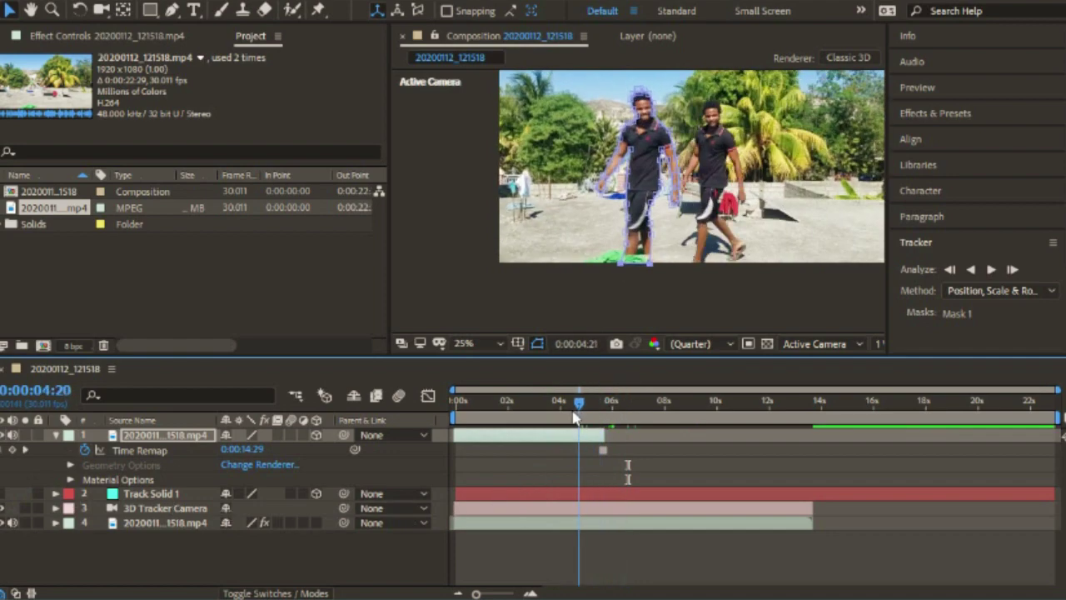
pyautogui.moveTo(592, 410)
pyautogui.mouseDown()
pyautogui.moveTo(541, 406)
pyautogui.moveTo(611, 430)
pyautogui.moveTo(556, 456)
pyautogui.moveTo(598, 454)
pyautogui.moveTo(638, 481)
pyautogui.moveTo(591, 479)
pyautogui.mouseUp()
pyautogui.click(525, 446)
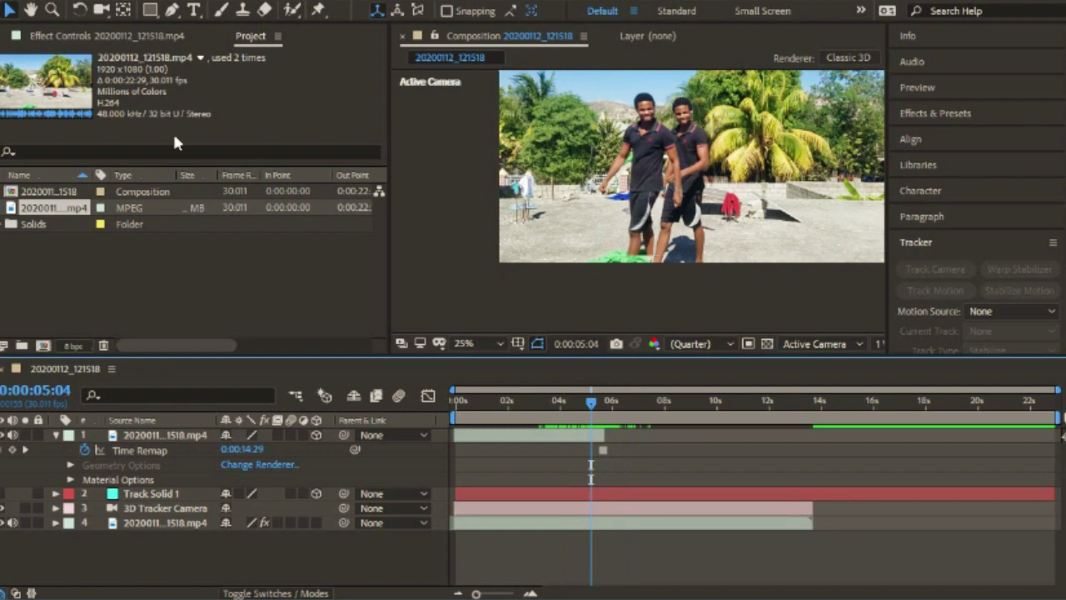
# - Add the 20200112_121518 composition to the Render Queue via File, then return to its timeline
pyautogui.click(6, 2)
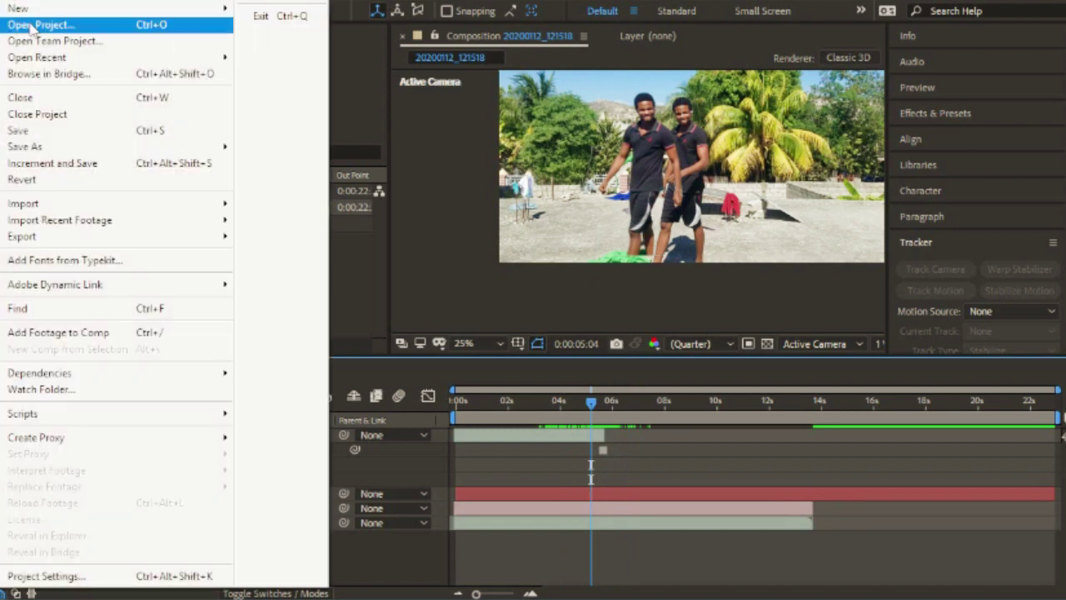
pyautogui.moveTo(75, 1)
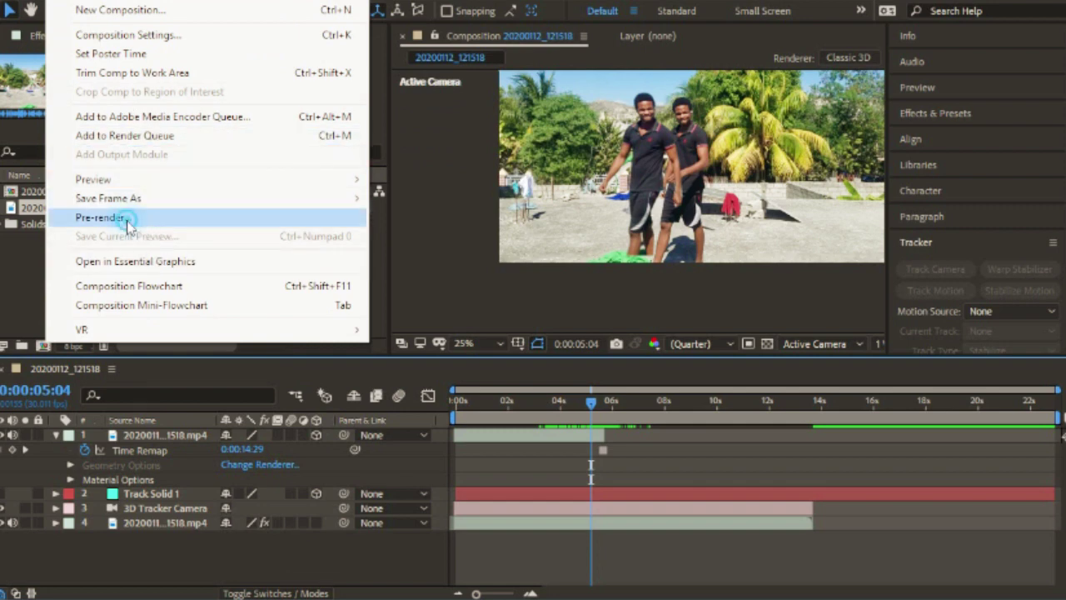
pyautogui.click(158, 137)
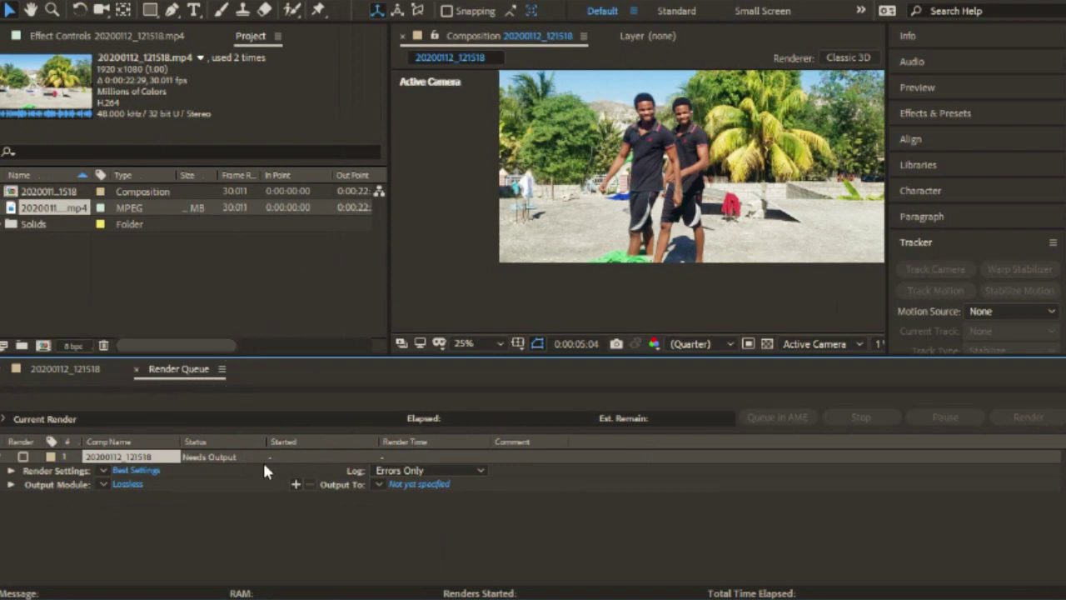
pyautogui.click(178, 379)
pyautogui.click(34, 372)
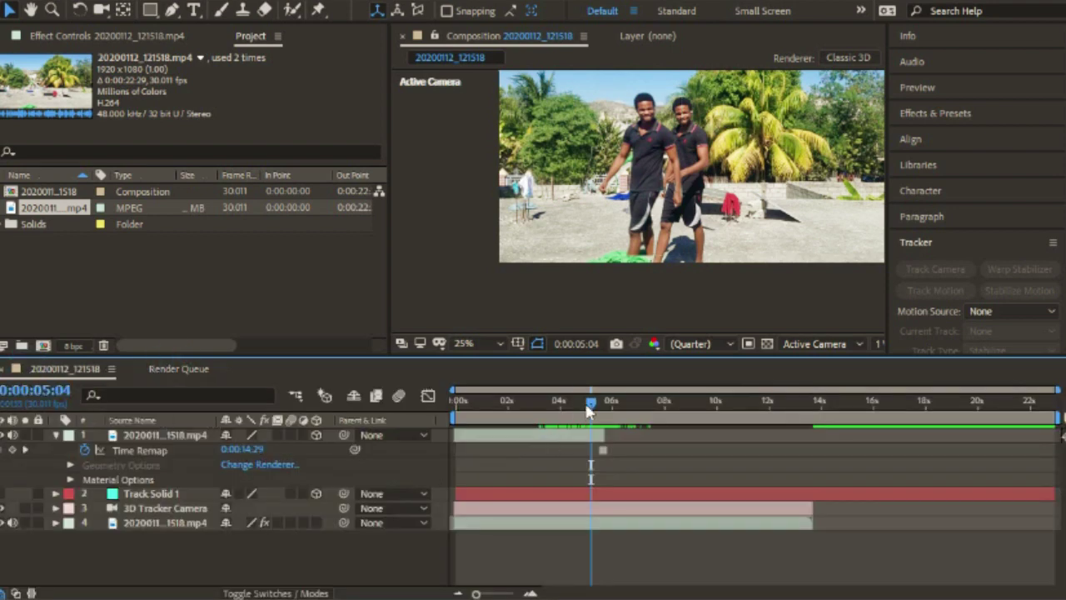
# - Zoom the preview to 50%, pan to both figures, scrub through, then return to 25% at 0:00:04:08
pyautogui.moveTo(589, 408); pyautogui.dragTo(488, 408)
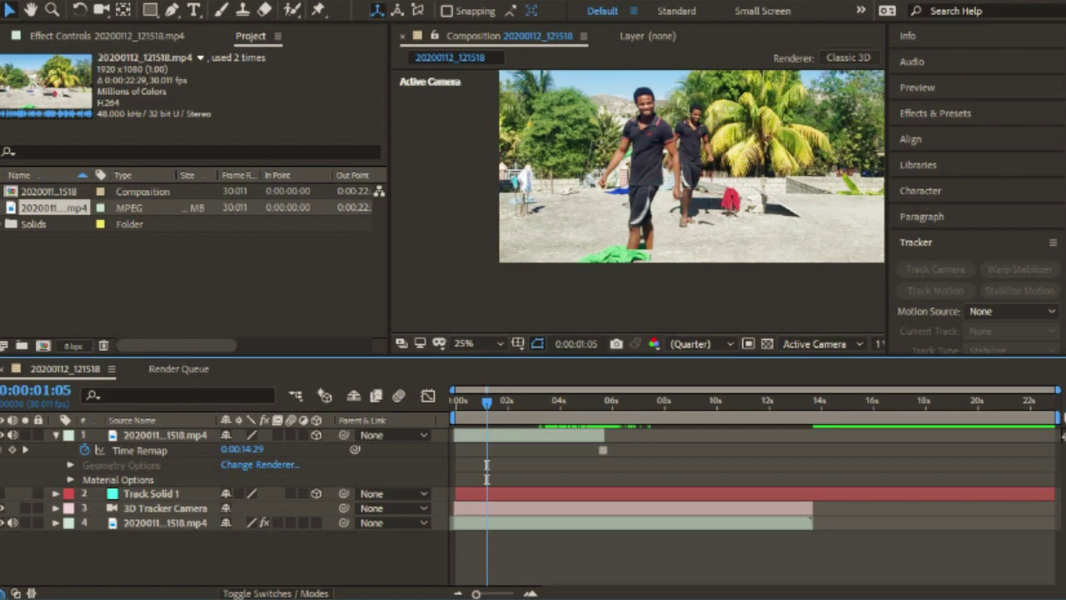
pyautogui.click(260, 1)
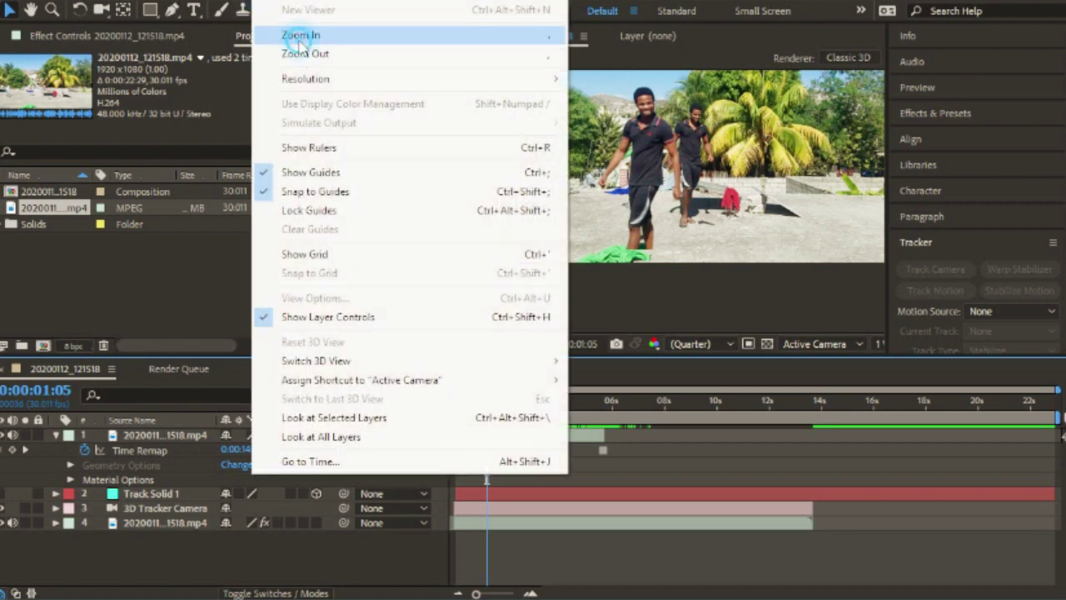
pyautogui.click(301, 35)
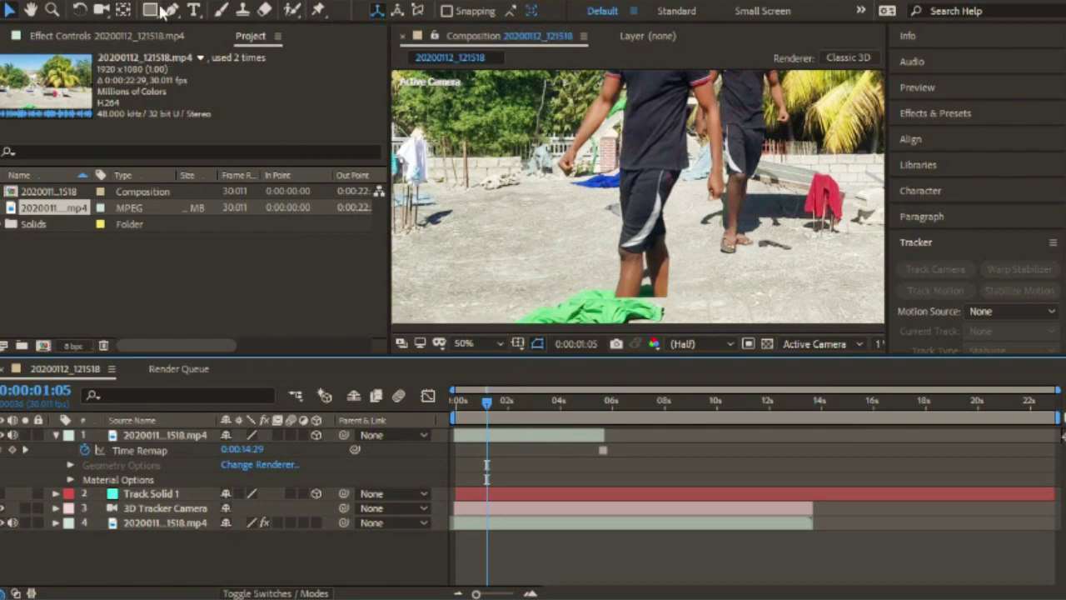
pyautogui.click(29, 9)
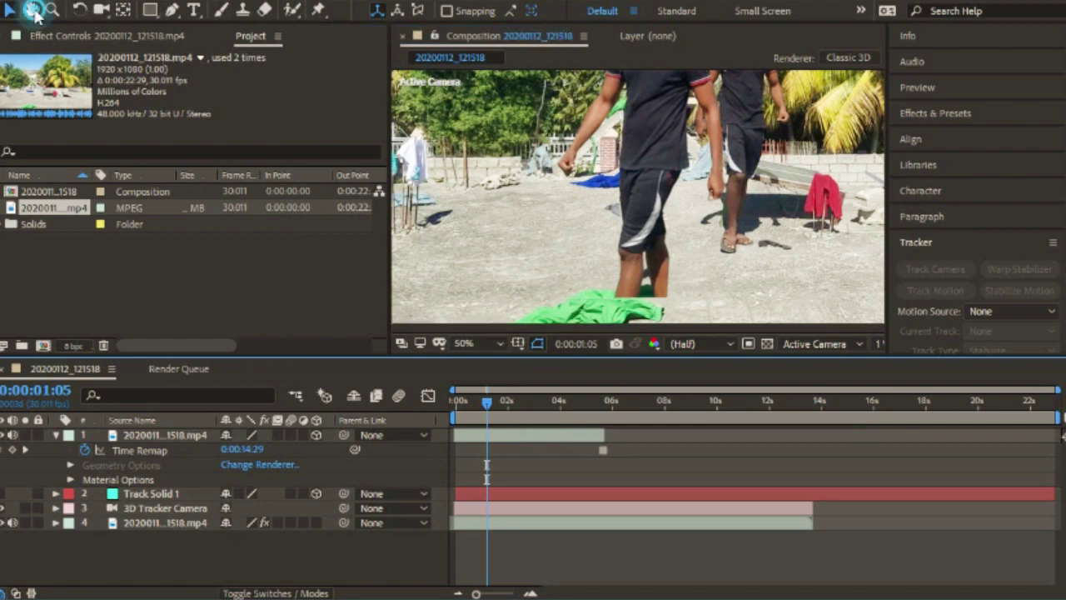
pyautogui.moveTo(494, 228); pyautogui.dragTo(475, 224)
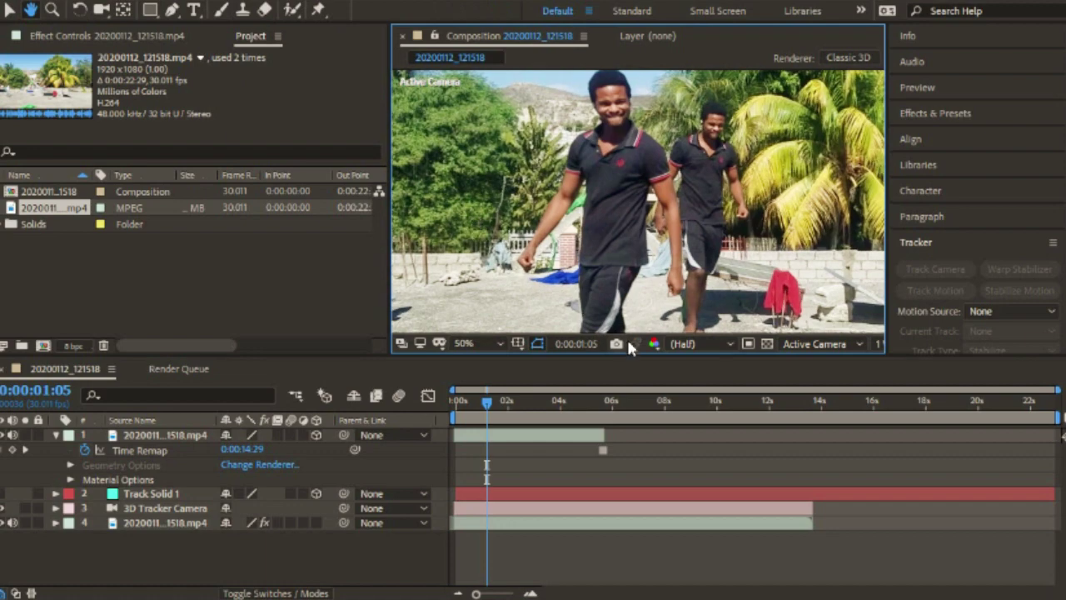
pyautogui.moveTo(485, 409)
pyautogui.mouseDown()
pyautogui.moveTo(601, 444)
pyautogui.moveTo(565, 465)
pyautogui.mouseUp()
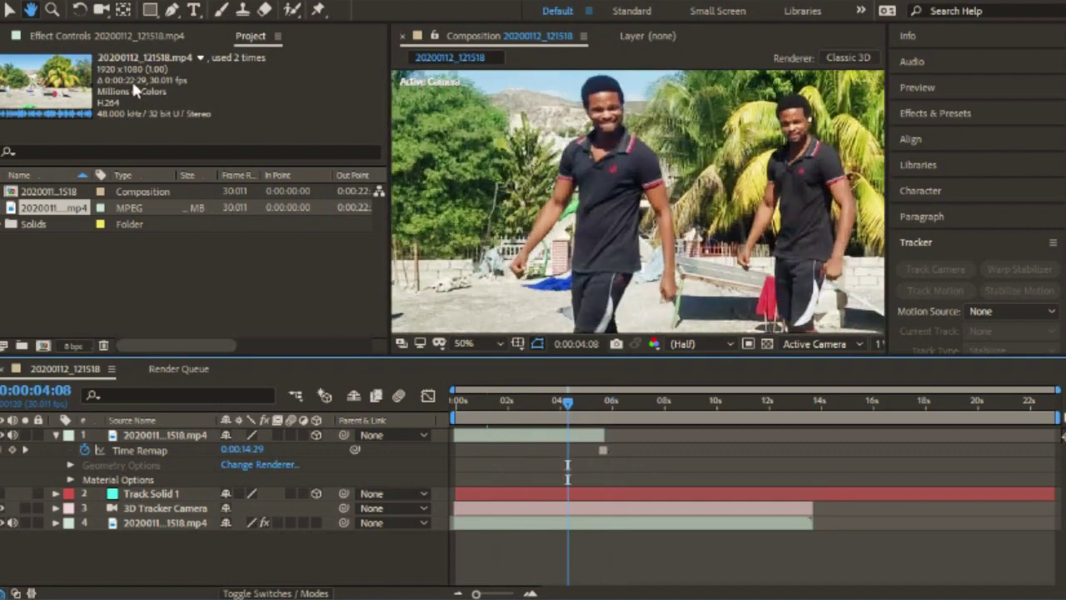
pyautogui.click(266, 2)
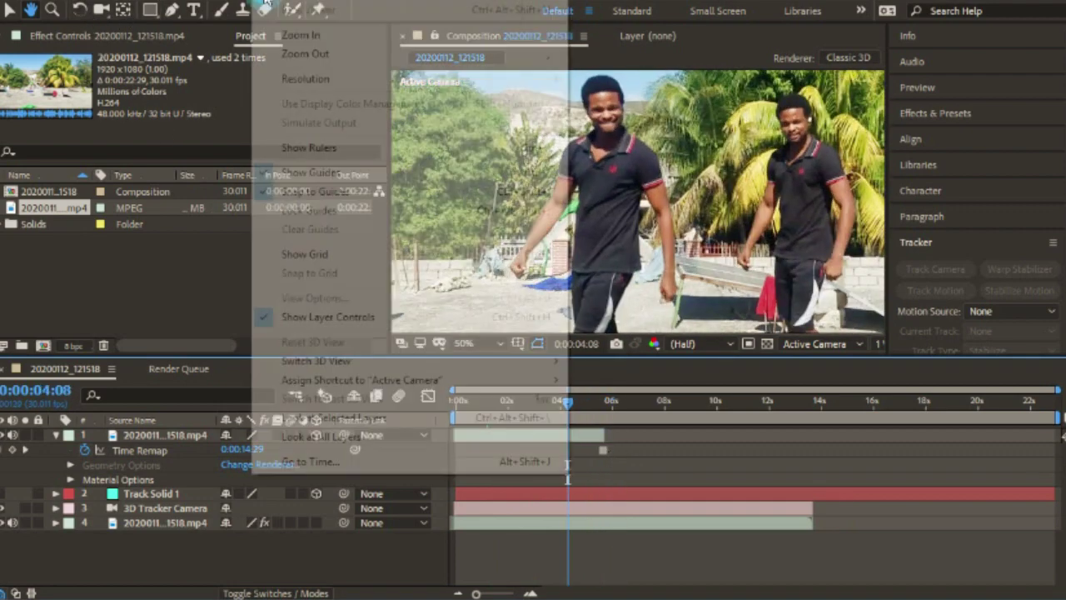
pyautogui.click(309, 52)
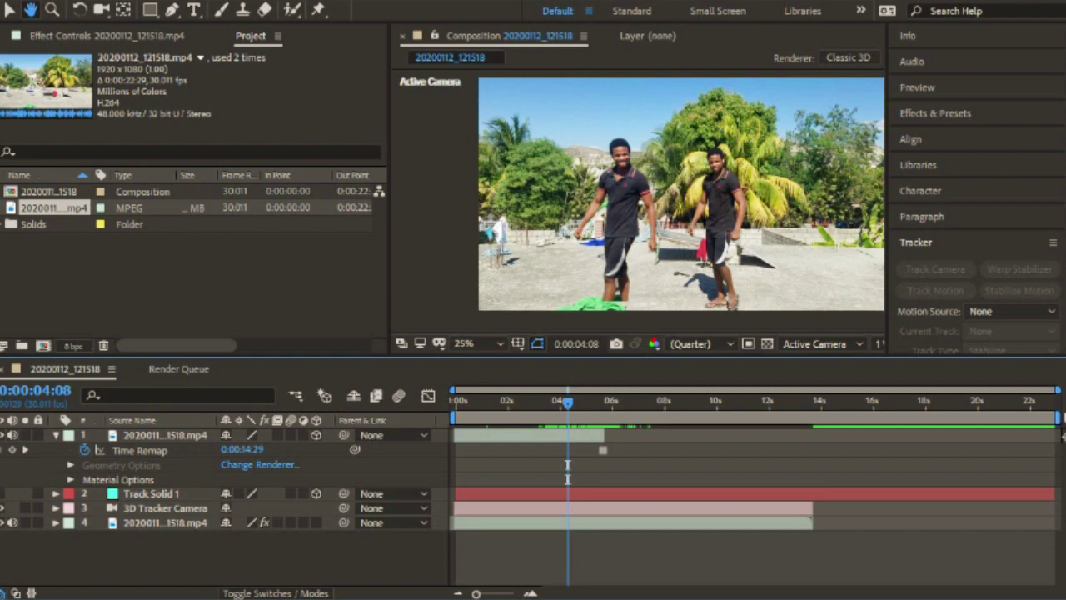
# - Add the 20200112_121518 composition to the Render Queue again from the Composition menu
pyautogui.click(68, 1)
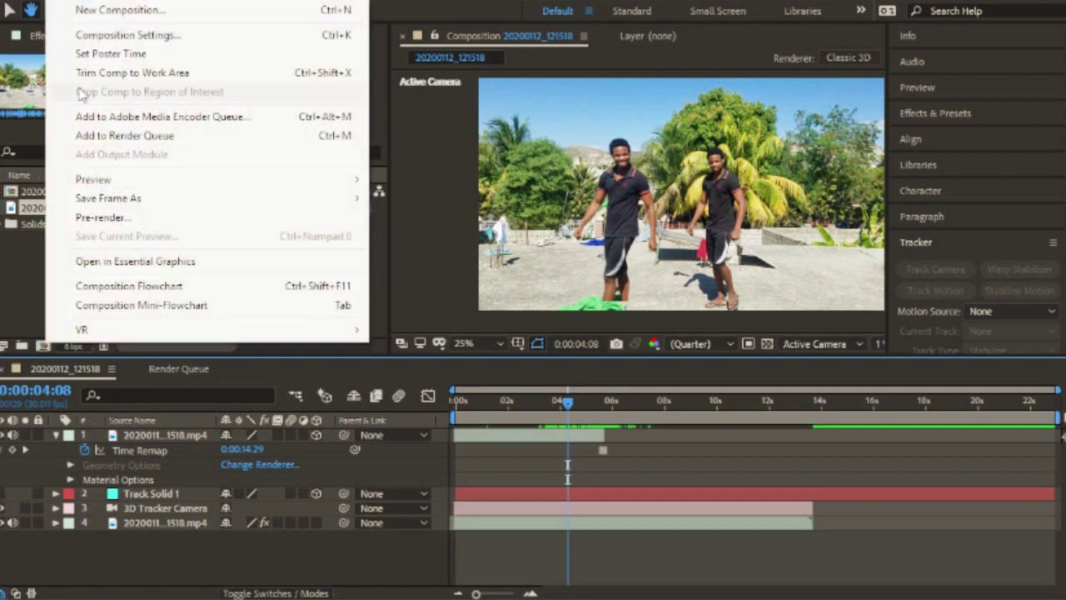
pyautogui.click(108, 137)
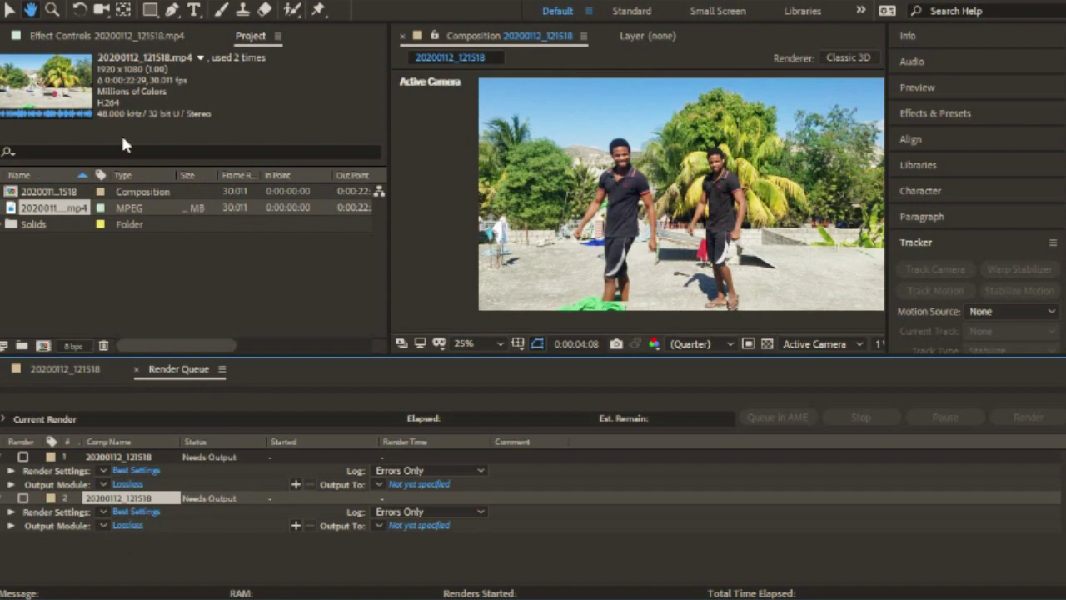
# - Change the second render item's Output Module format from Lossless to QuickTime
pyautogui.click(15, 10)
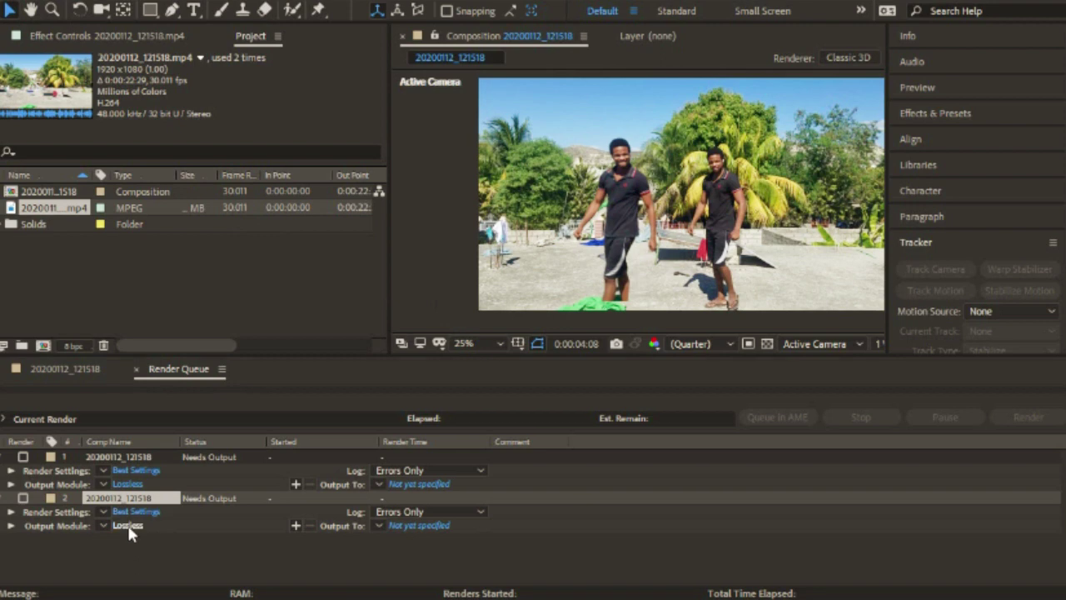
pyautogui.click(129, 526)
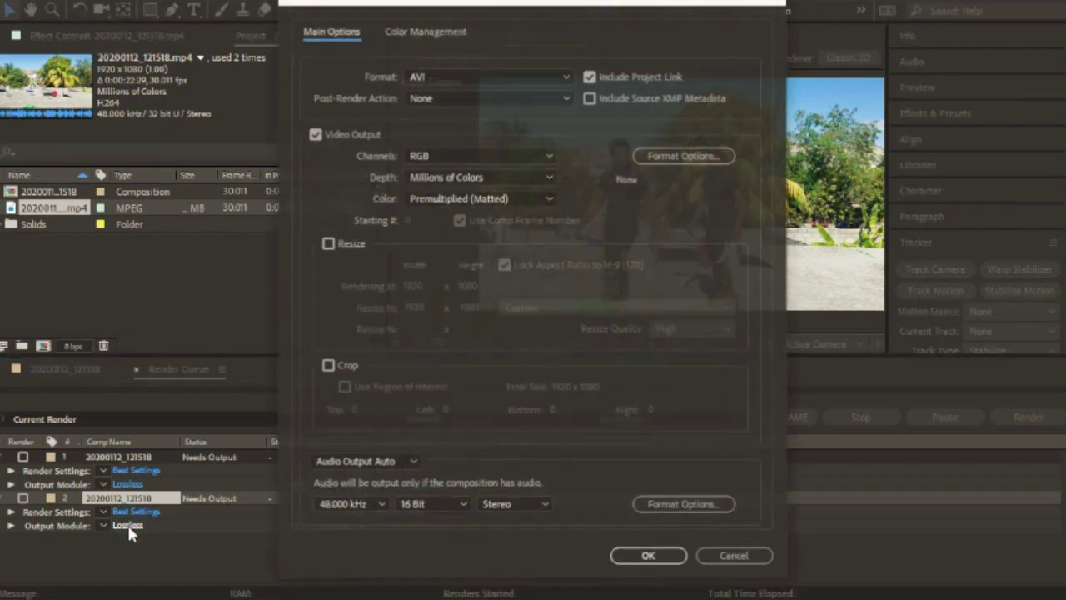
pyautogui.click(446, 76)
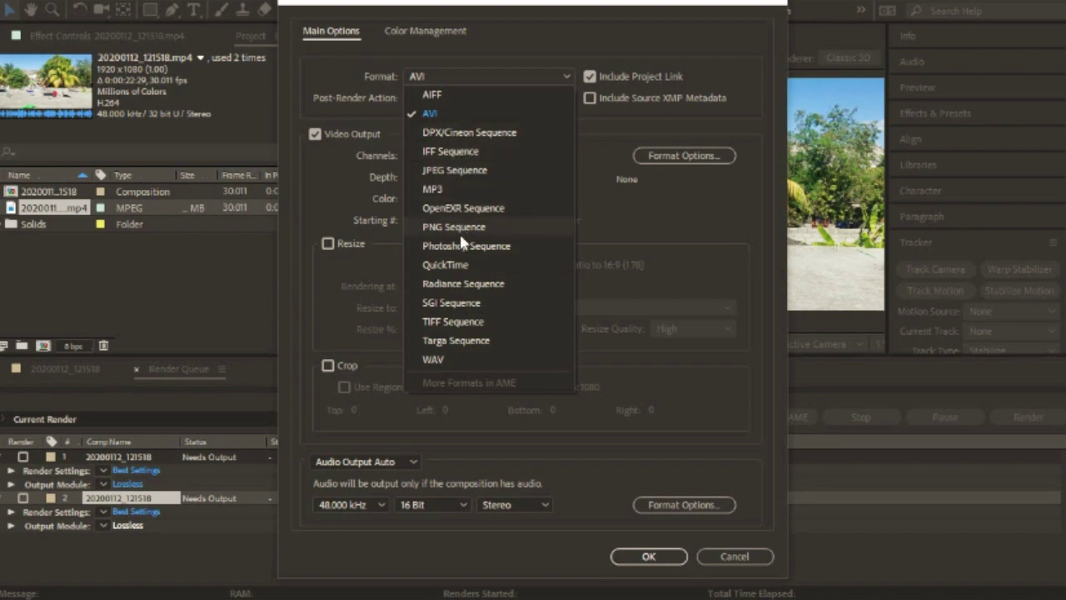
pyautogui.click(463, 273)
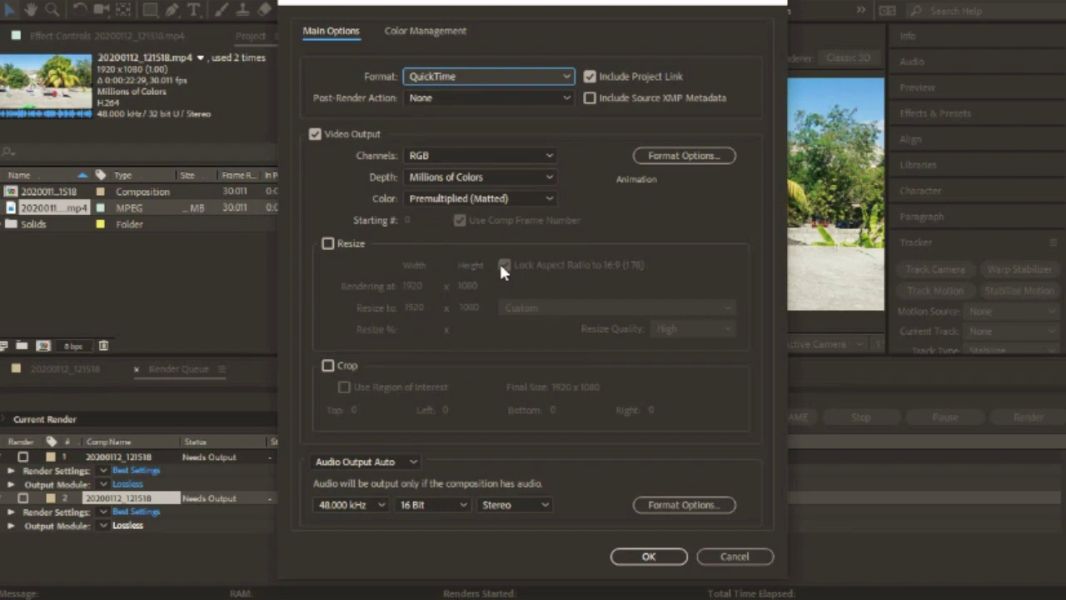
pyautogui.click(648, 560)
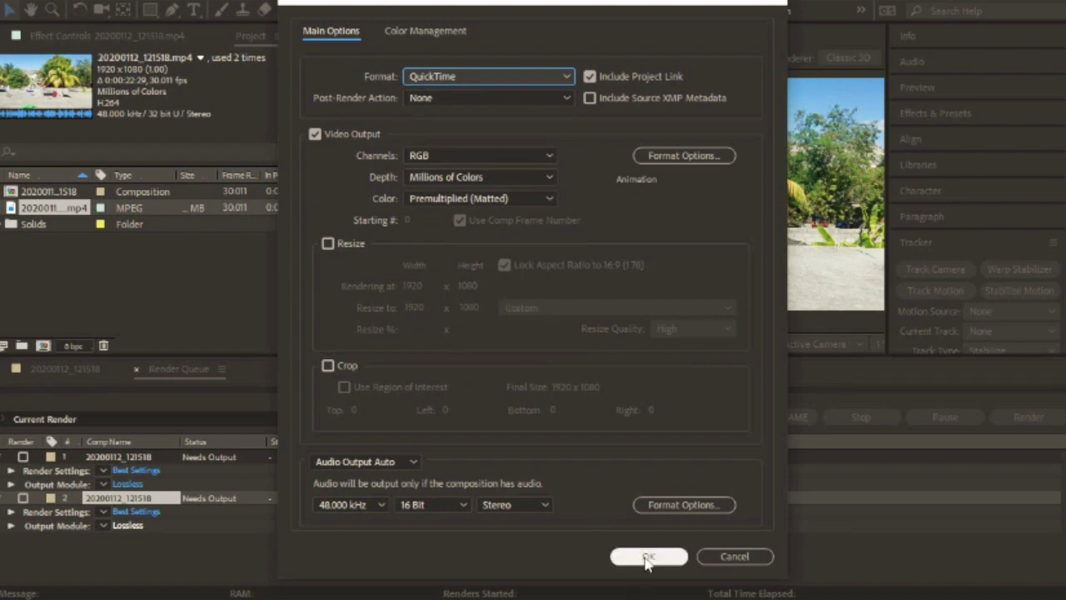
pyautogui.click(647, 558)
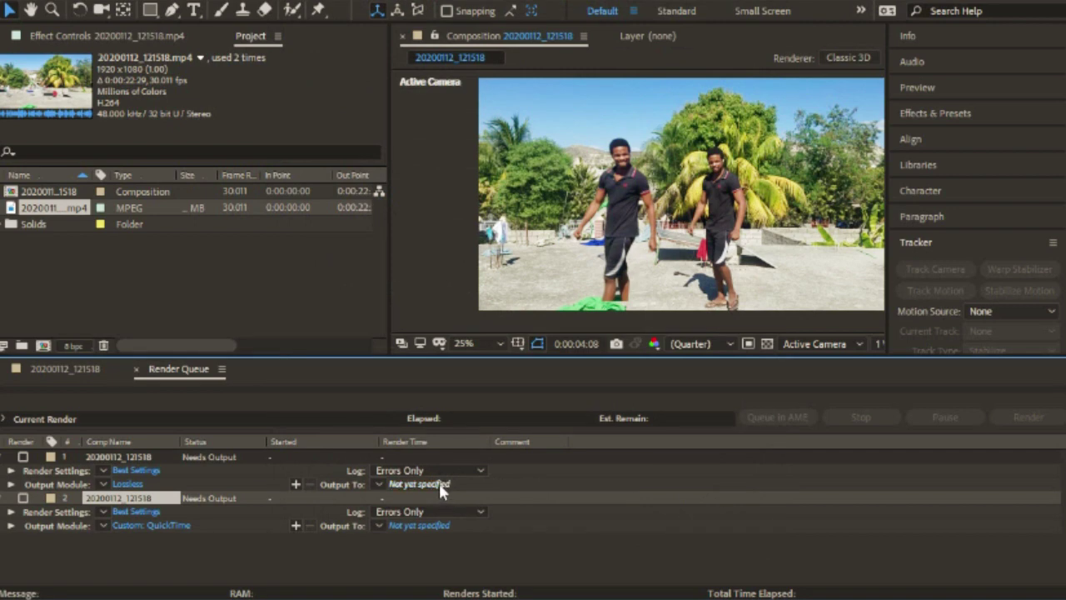
# - Set the second render item to save as 'donix tuto.mov' on the Desktop
pyautogui.click(419, 527)
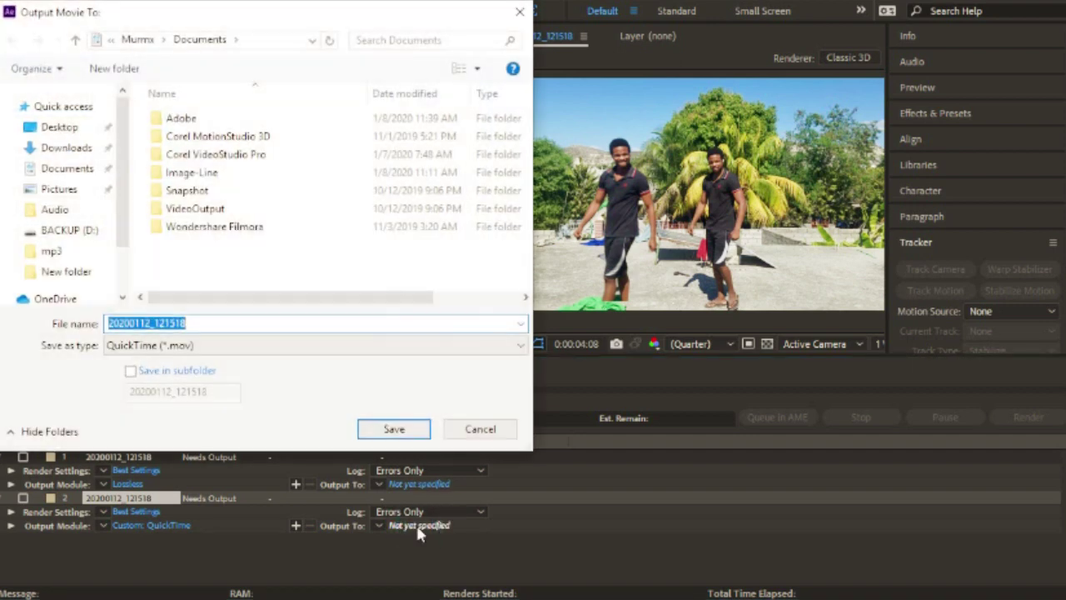
pyautogui.click(60, 130)
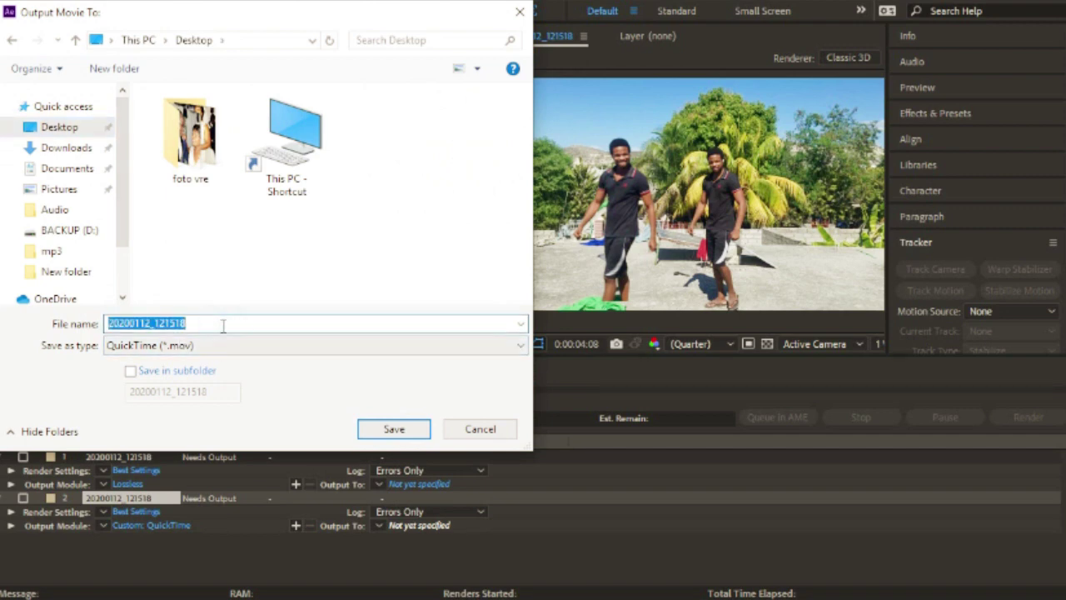
pyautogui.write('don')
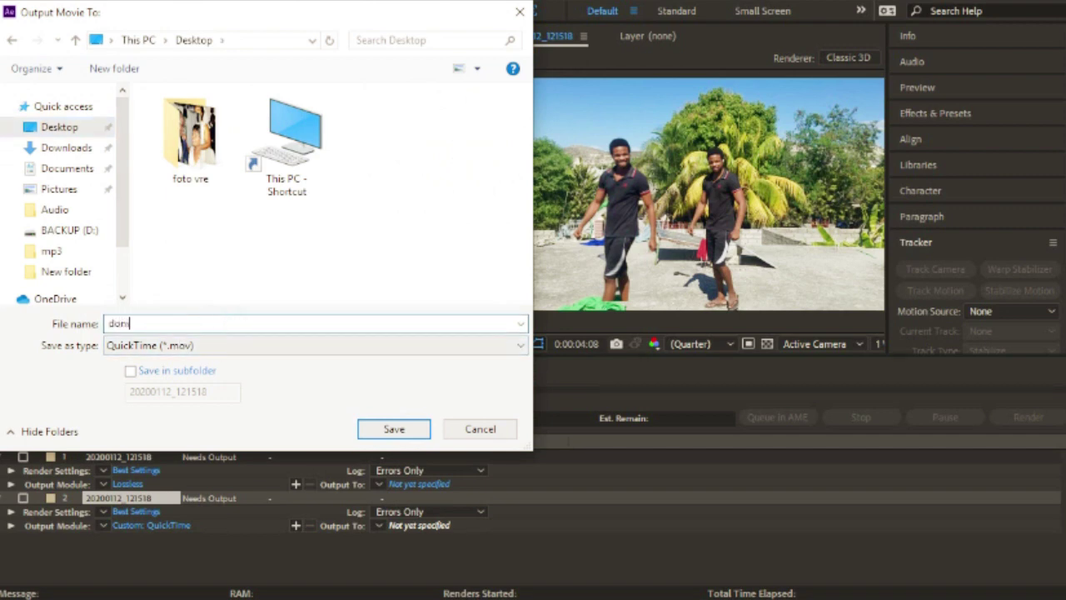
pyautogui.write('x tuto')
pyautogui.click(378, 431)
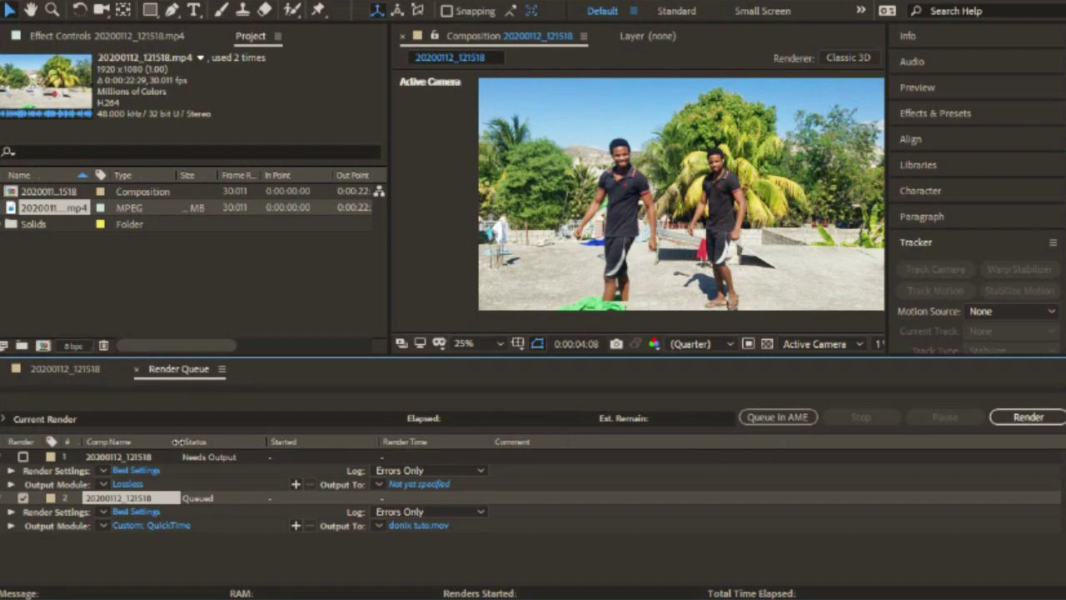
# - Render the queue and wait until the donix tuto item shows Done
pyautogui.click(1041, 425)
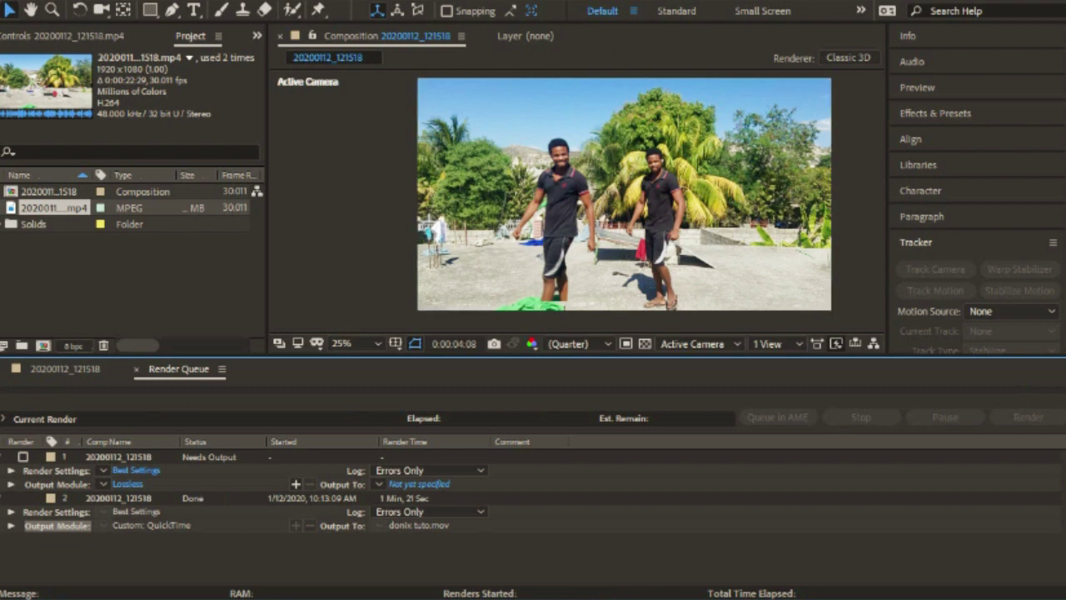
# - Open the rendered donix tuto movie from the desktop in Windows Media Player
pyautogui.click(70, 373)
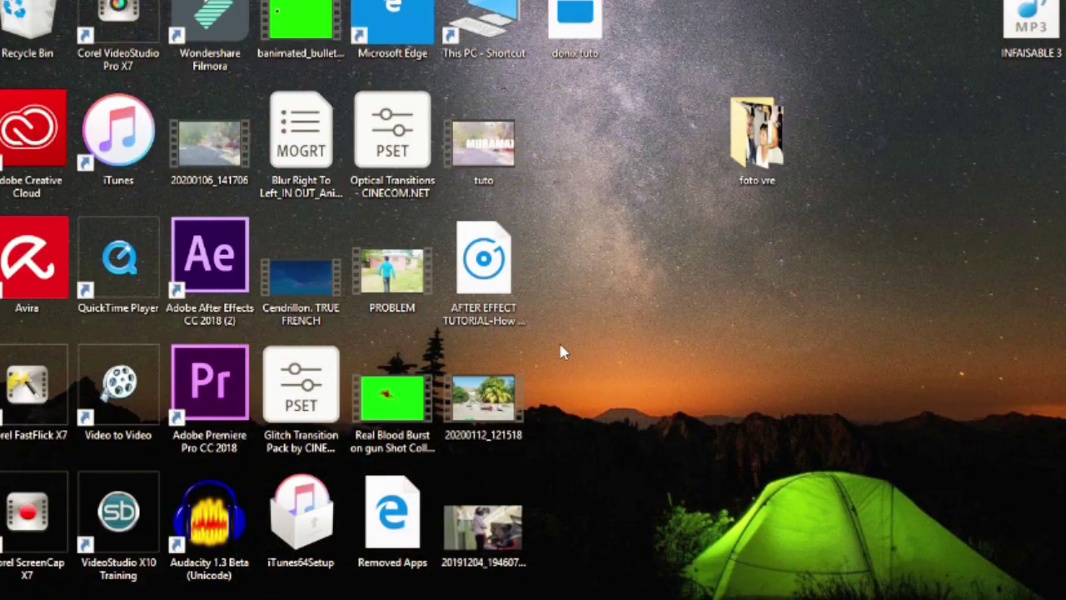
pyautogui.rightClick(576, 12)
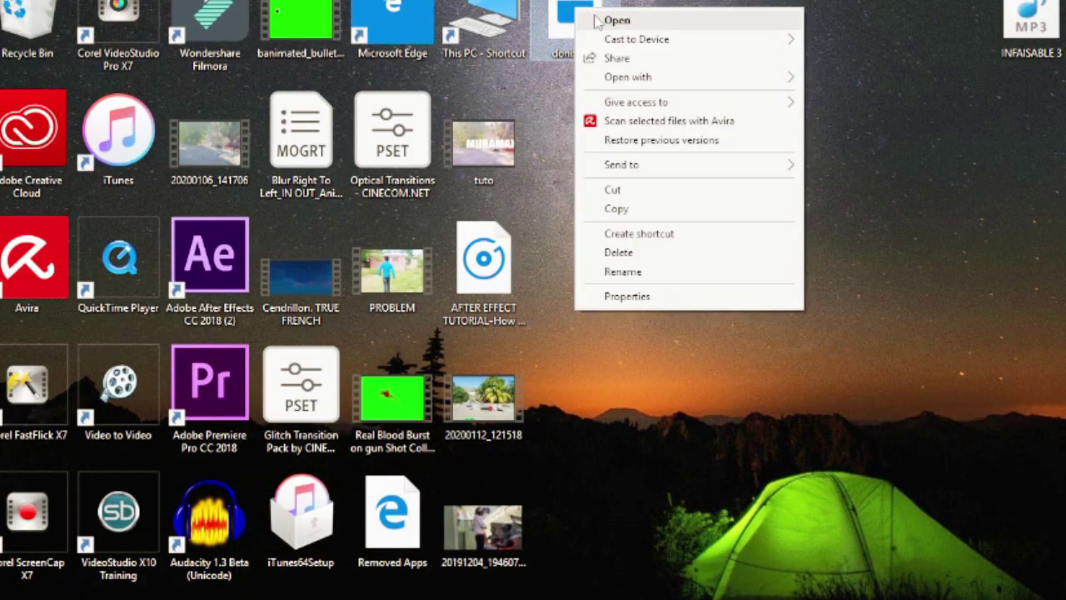
pyautogui.moveTo(673, 83)
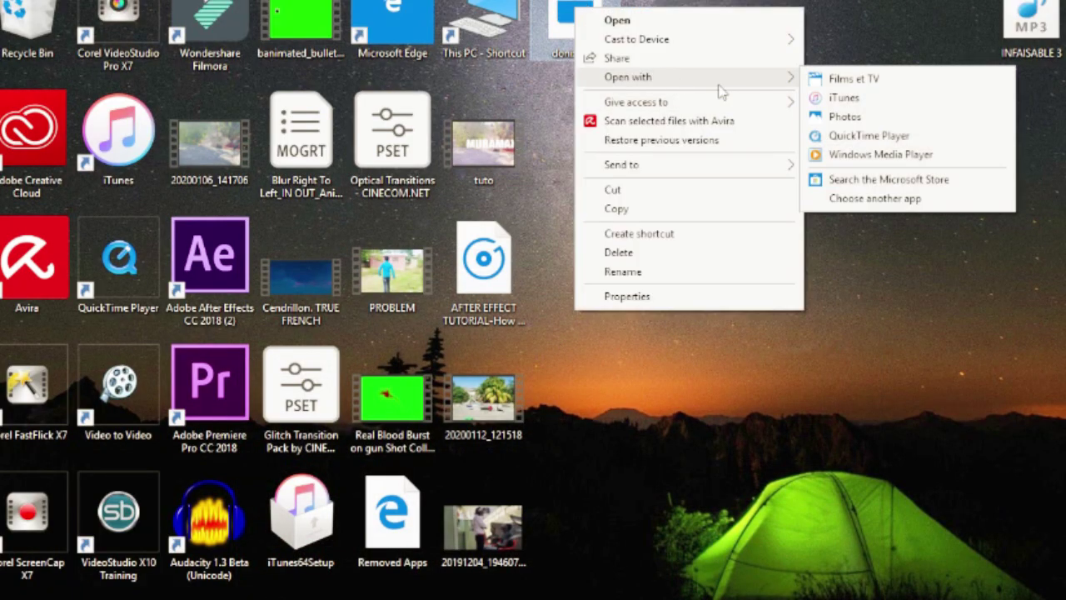
pyautogui.click(858, 154)
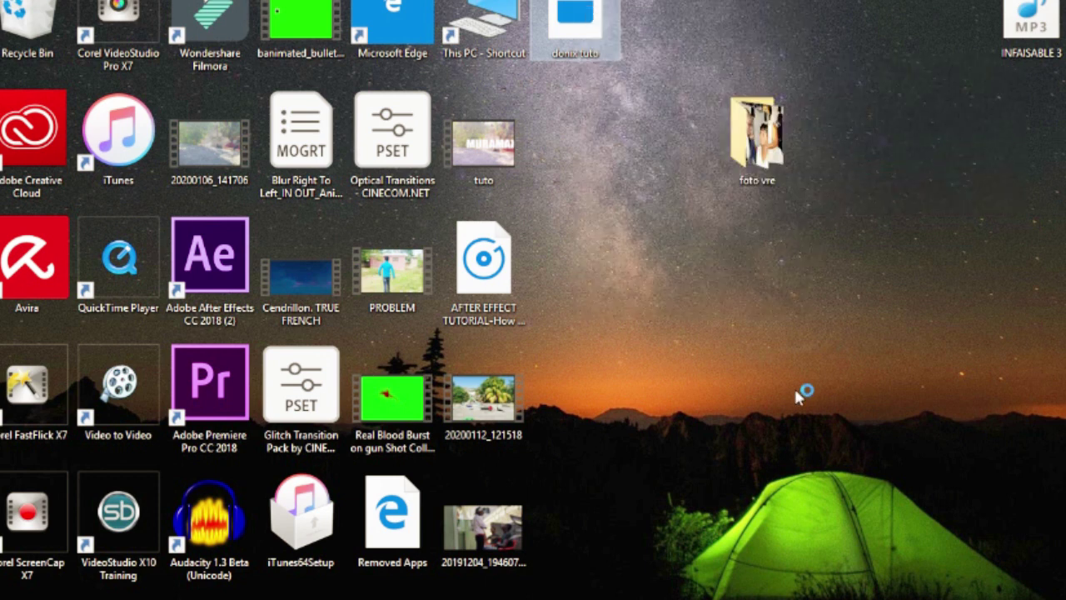